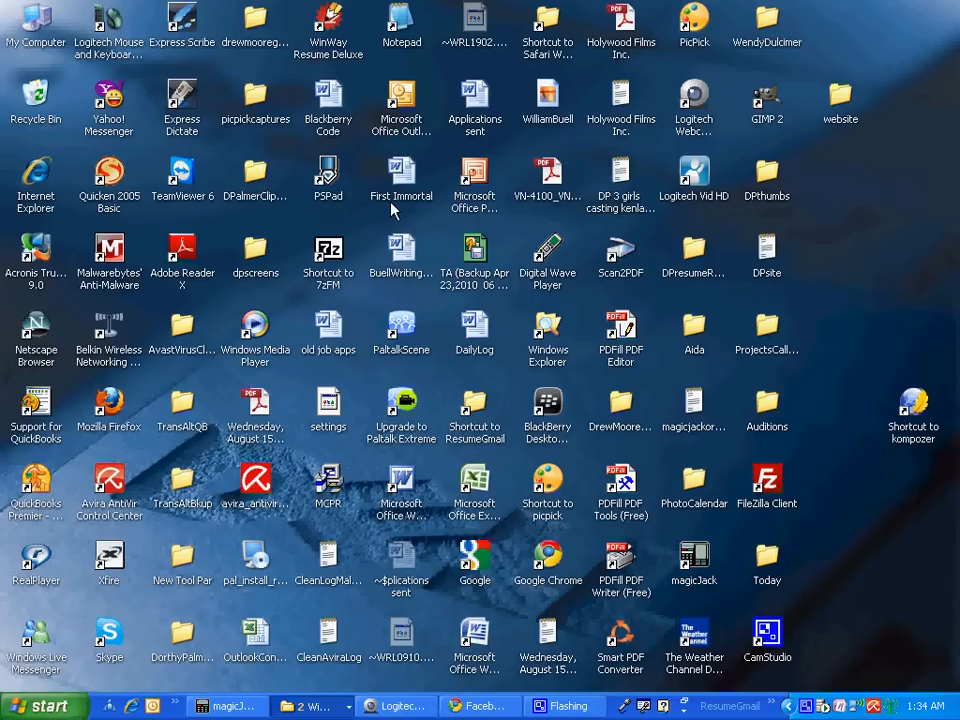
Bring the Today folder window forward and open its PraqRado folder
left_click(338, 707)
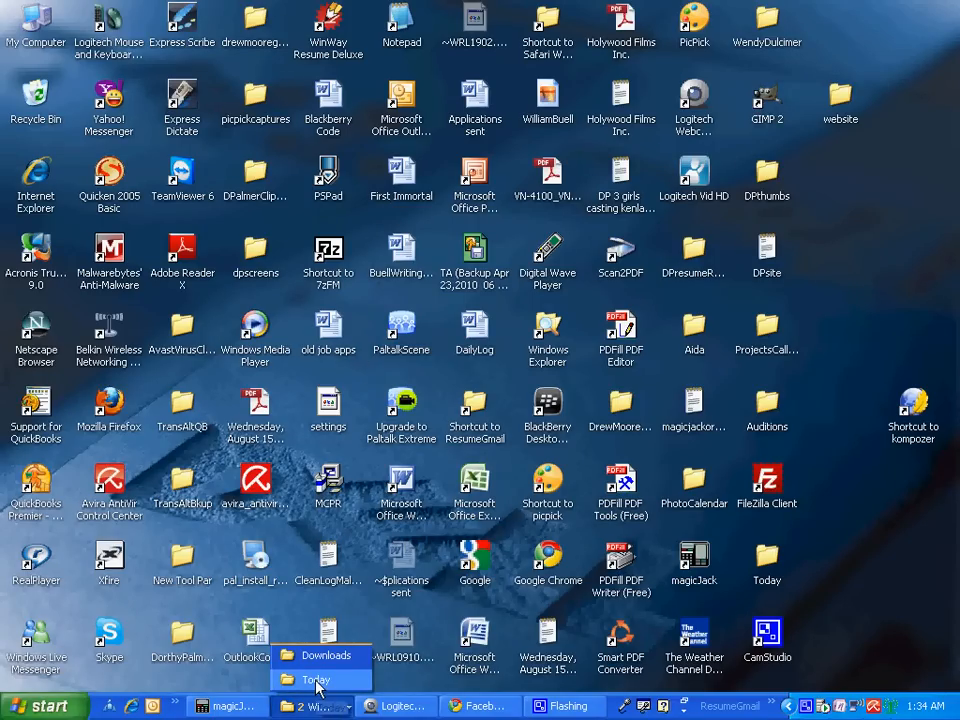
left_click(316, 681)
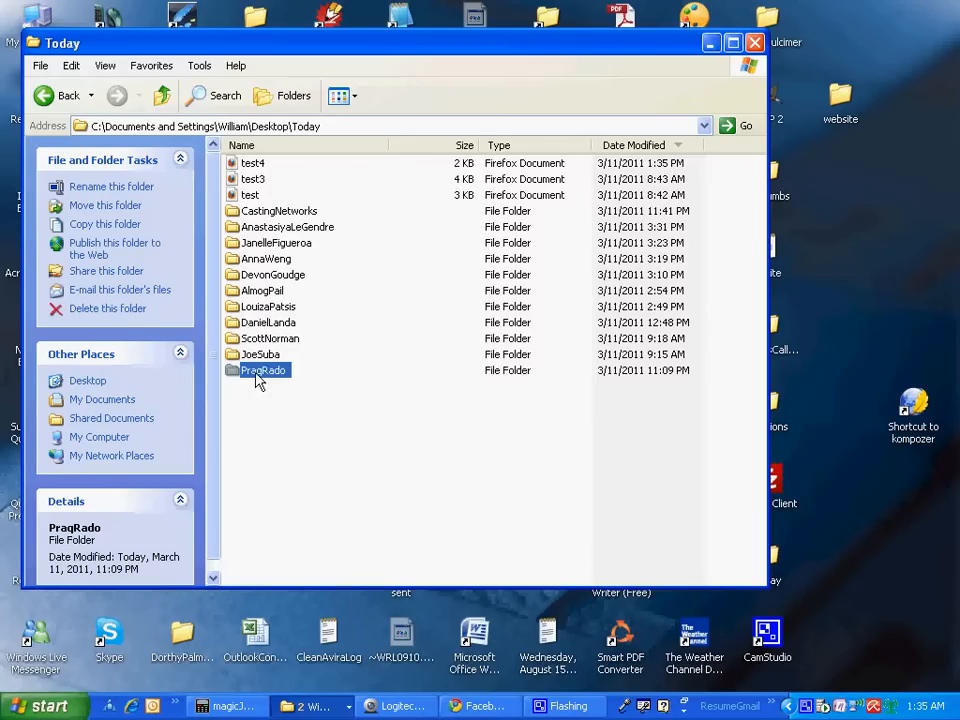
mouse_move(258, 381)
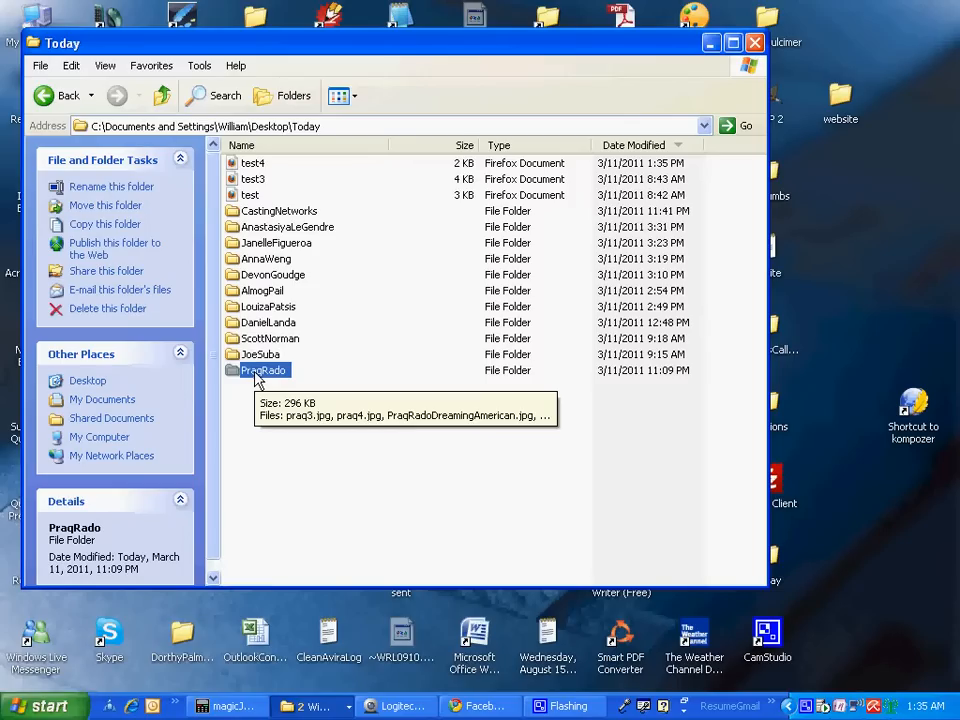
left_click(258, 372)
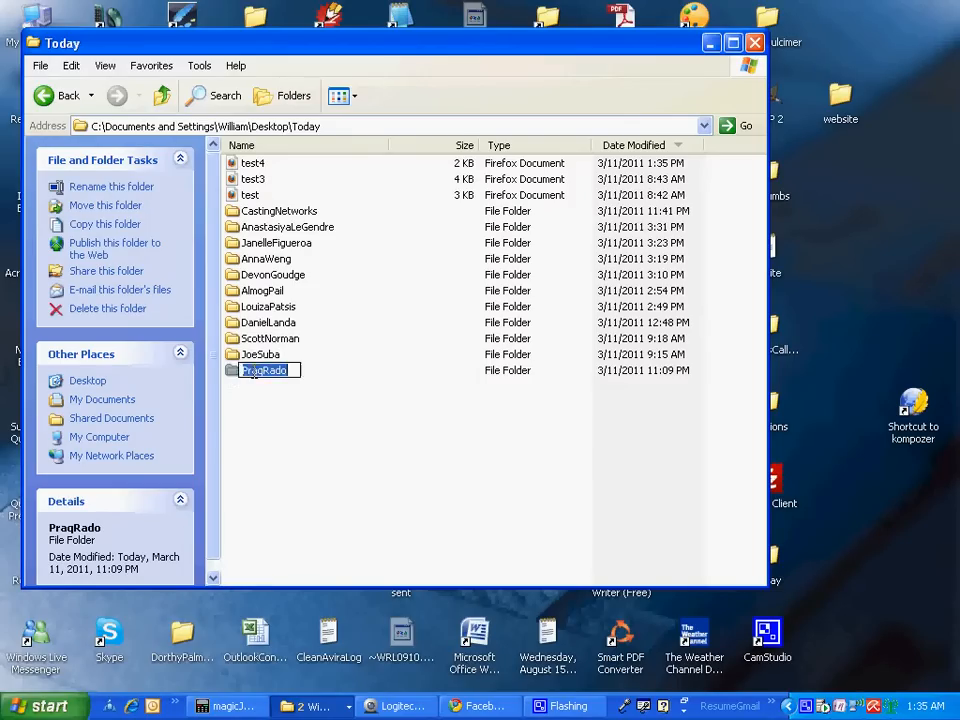
left_click(233, 371)
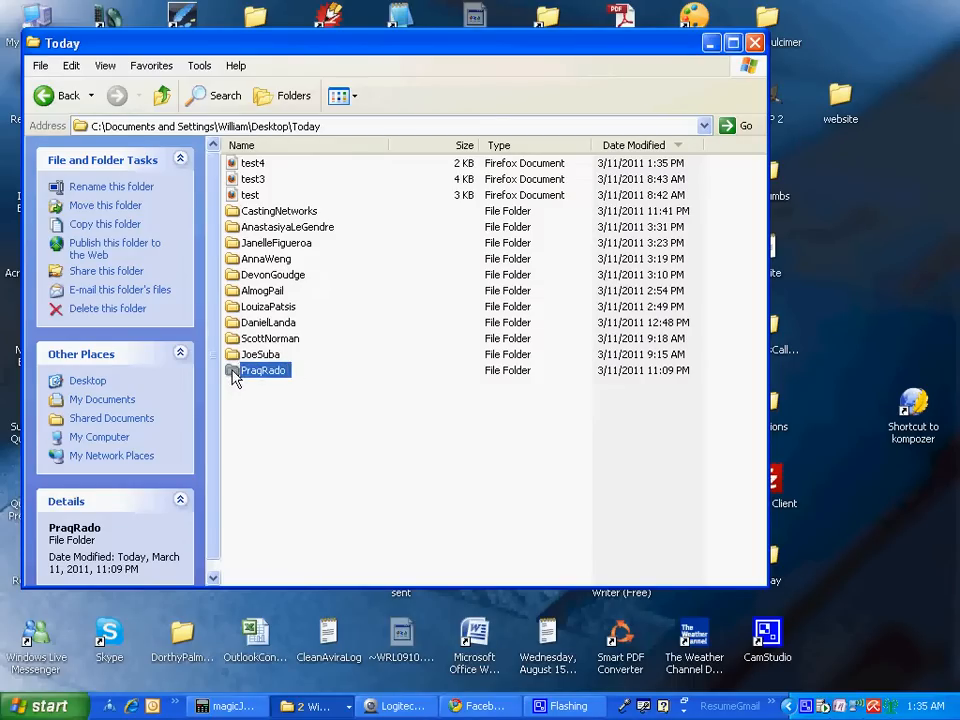
double_click(233, 372)
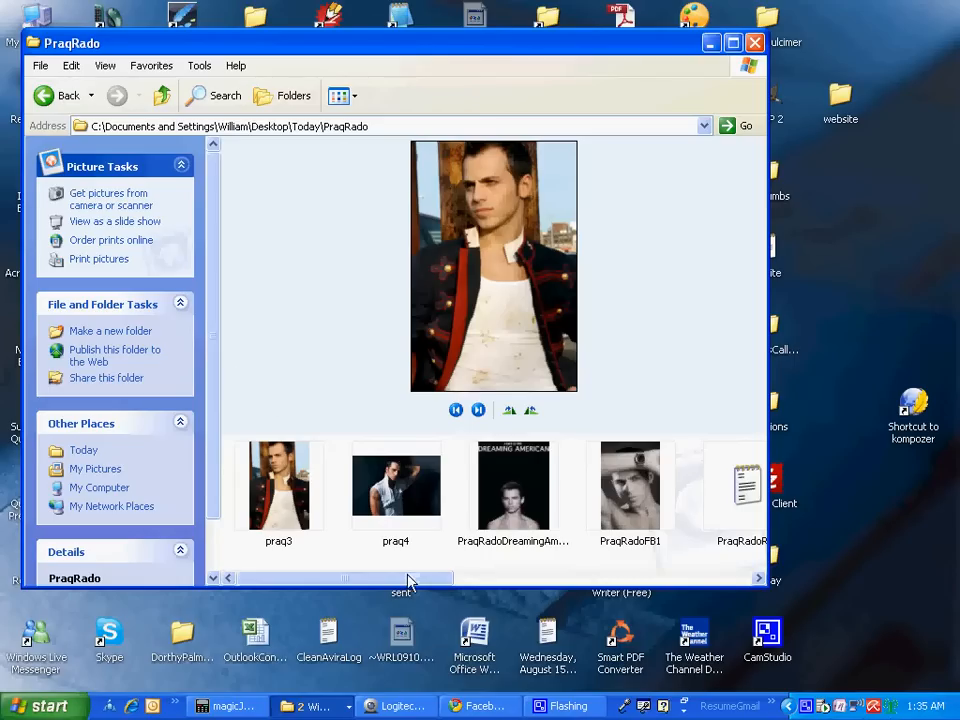
left_click_drag(411, 578, 731, 601)
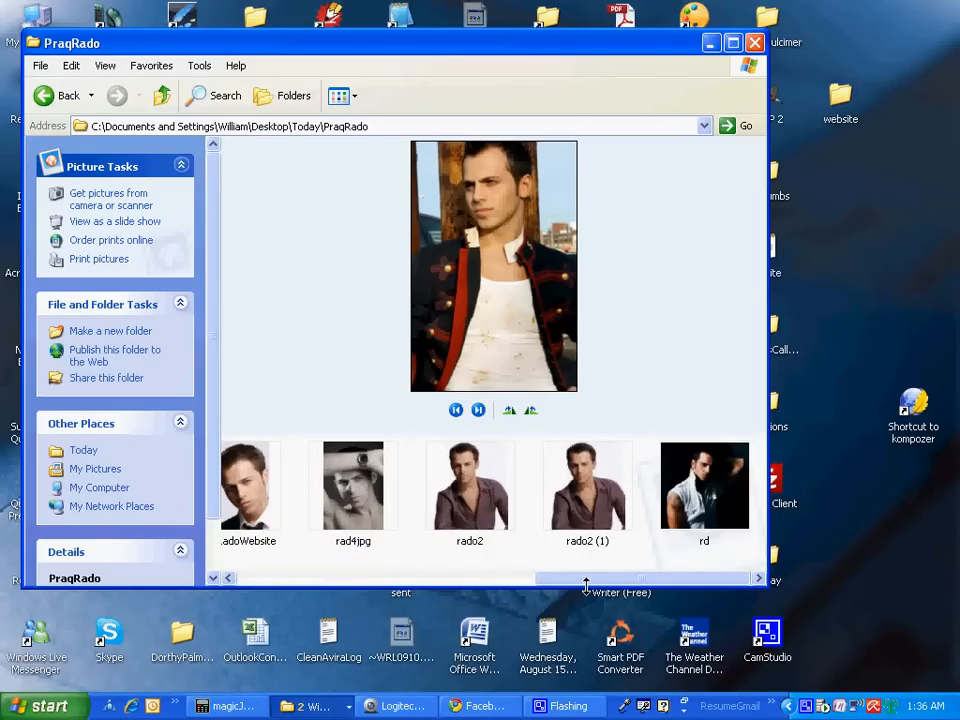
left_click_drag(586, 582, 373, 602)
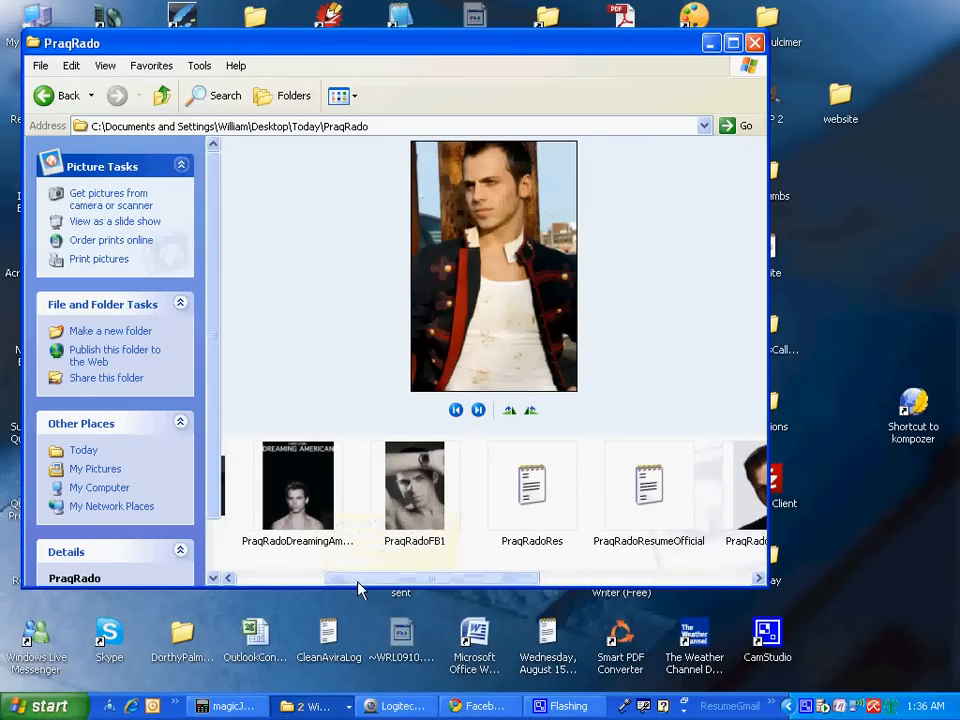
left_click_drag(358, 585, 270, 584)
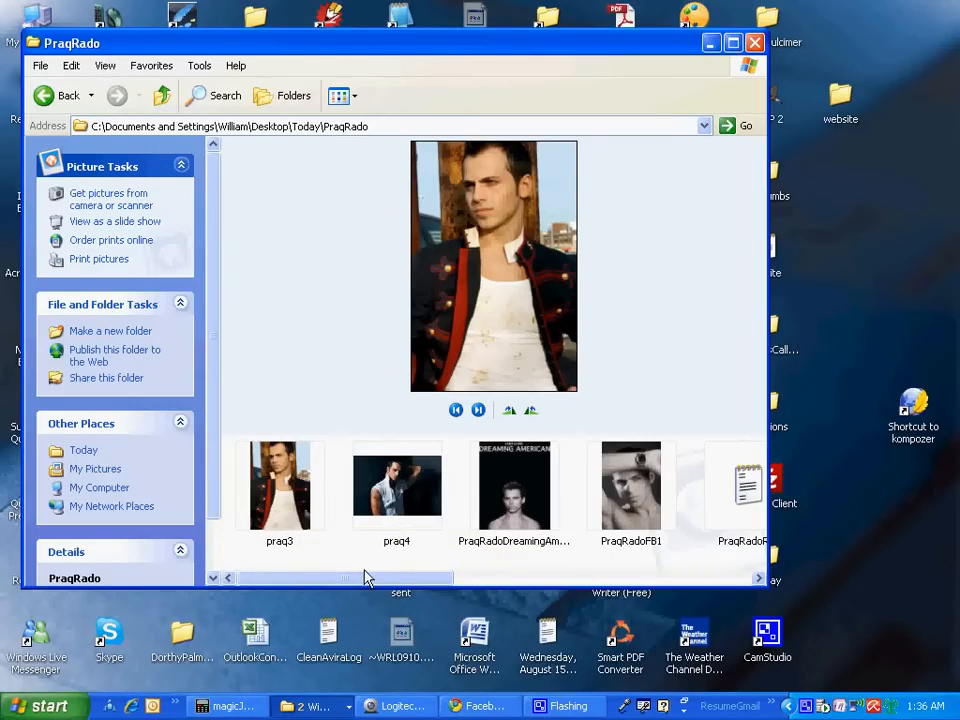
left_click(162, 97)
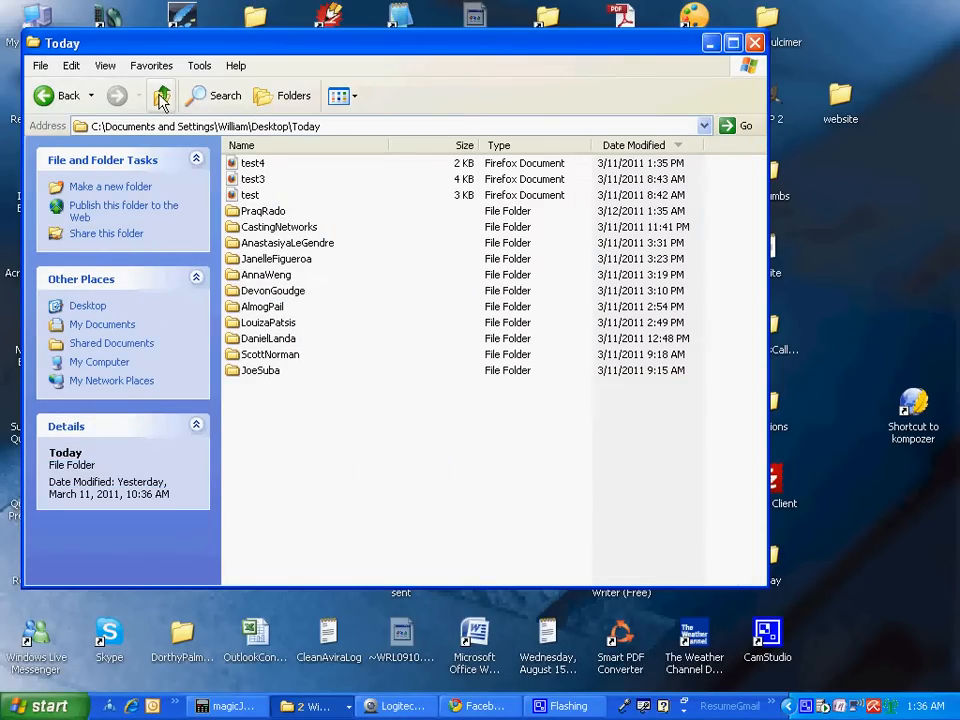
double_click(252, 262)
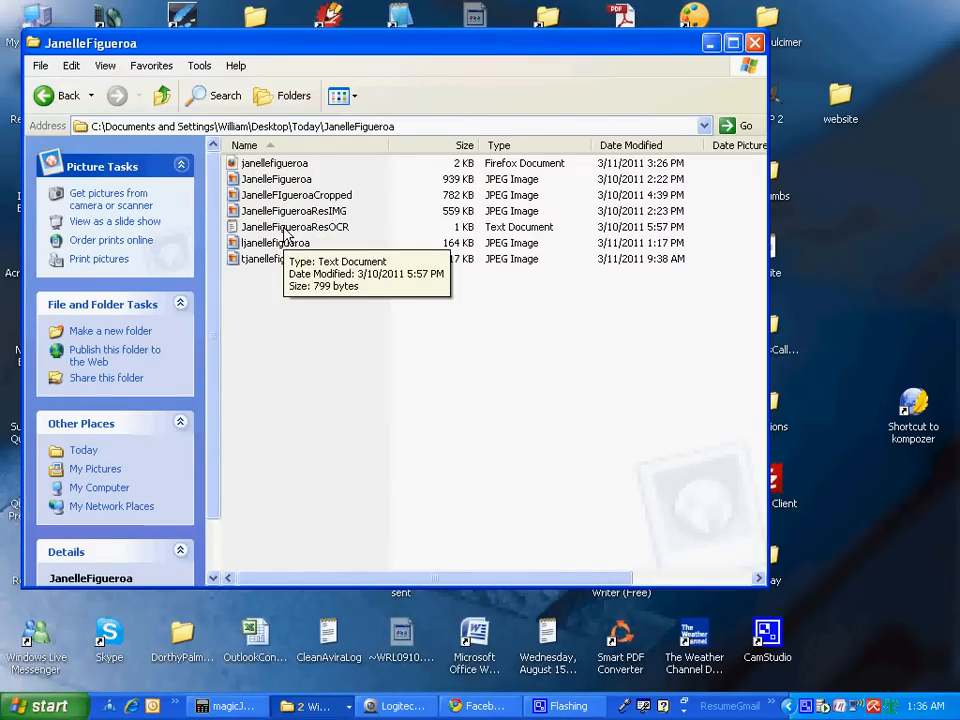
left_click(285, 182)
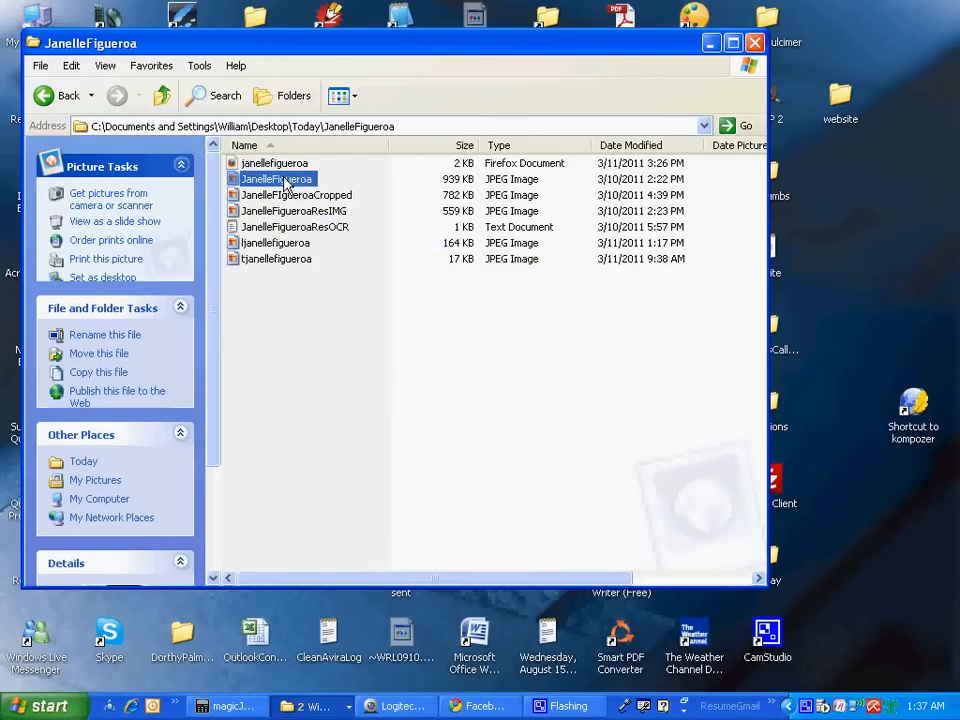
right_click(285, 182)
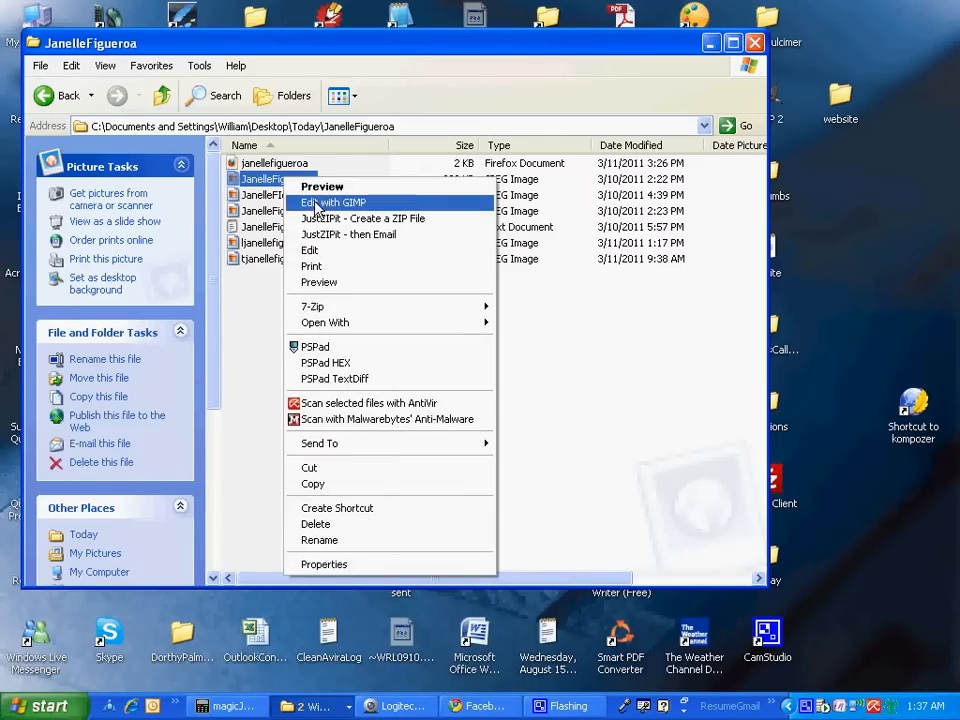
left_click(316, 204)
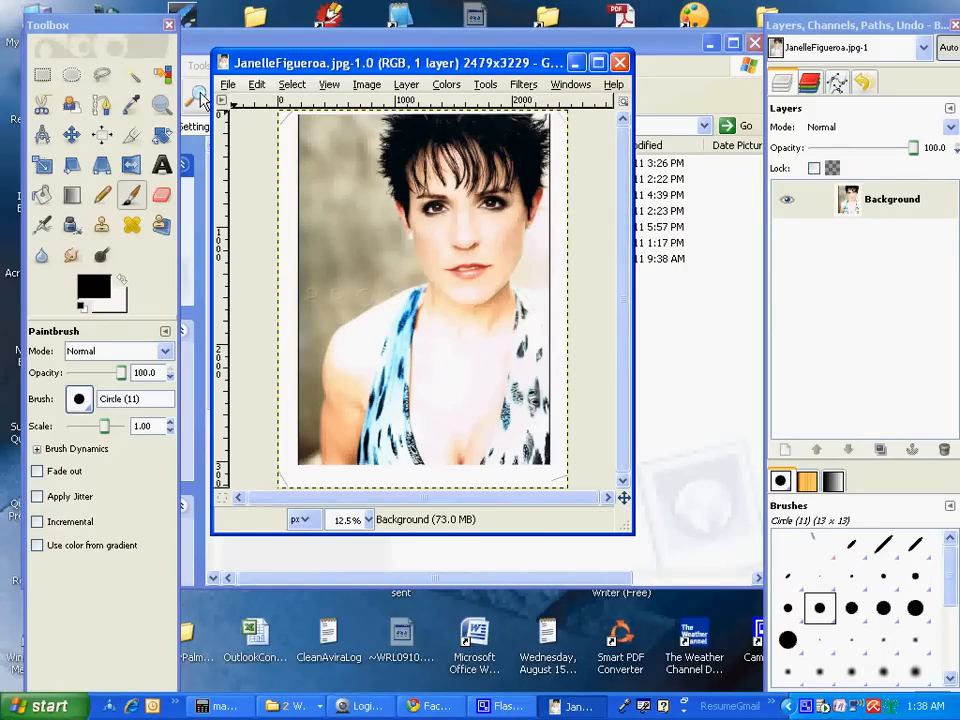
Copy a 2120×2984 px rectangle of the portrait, offset 184,56, to the clipboard
left_click(40, 77)
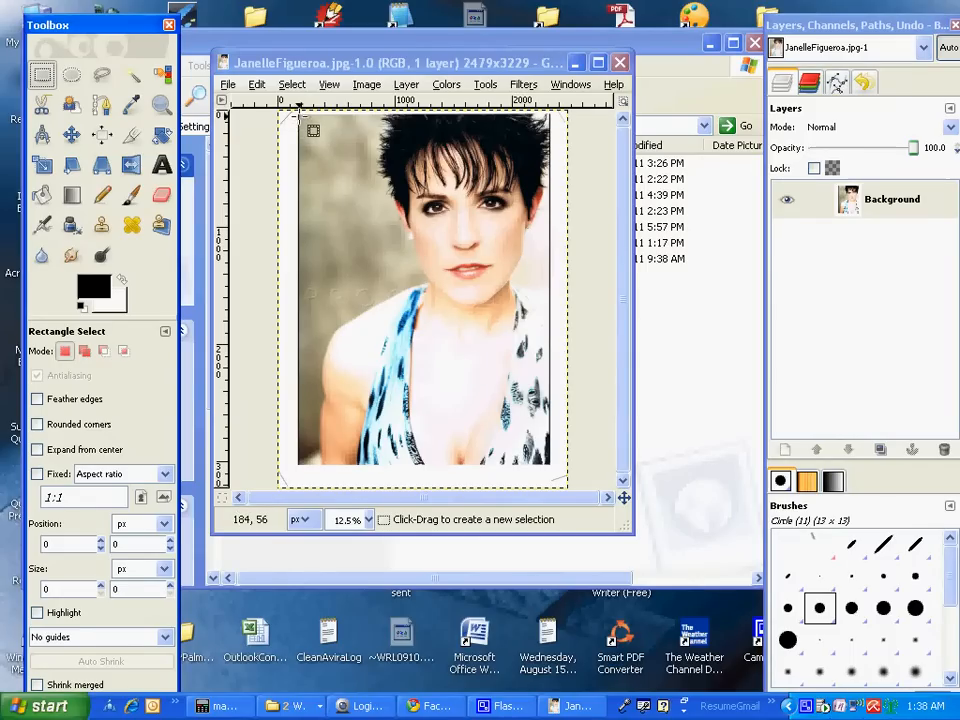
left_click_drag(298, 114, 546, 464)
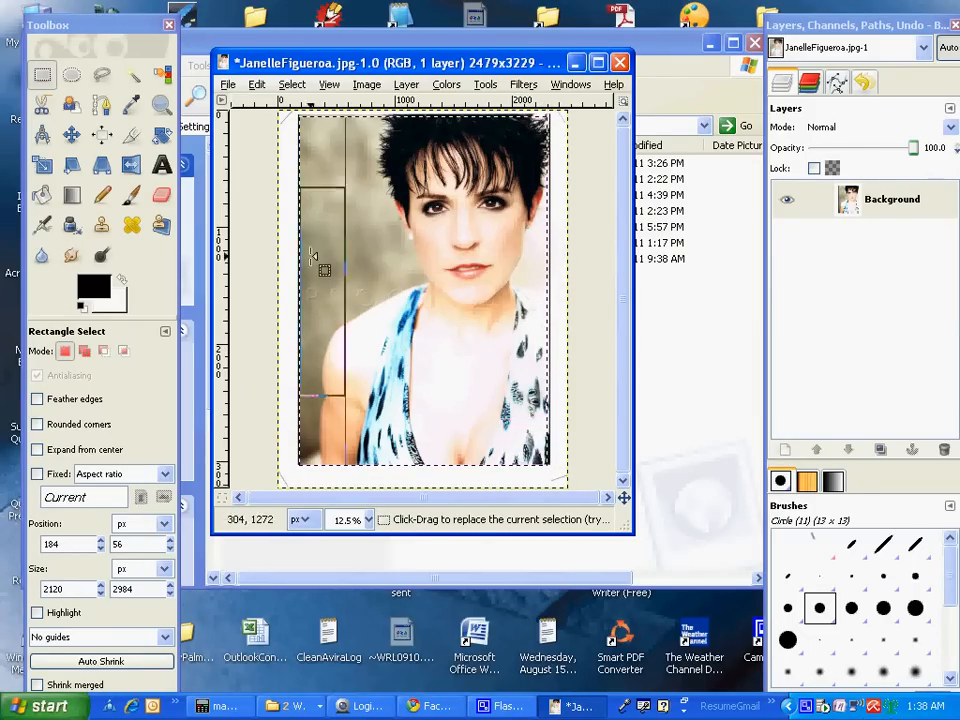
left_click(257, 85)
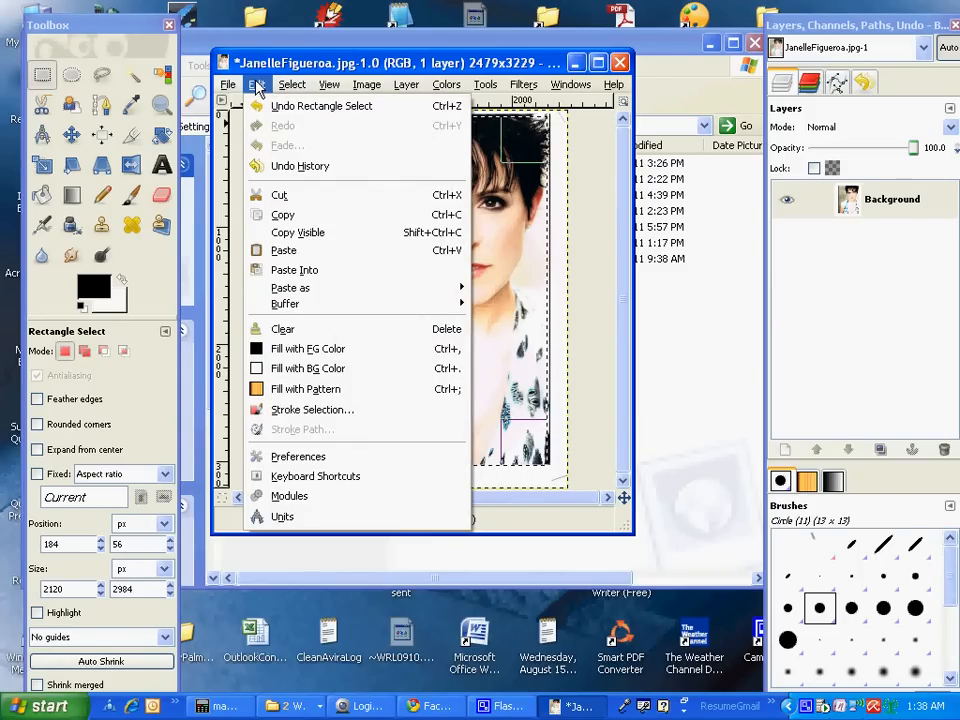
left_click(291, 218)
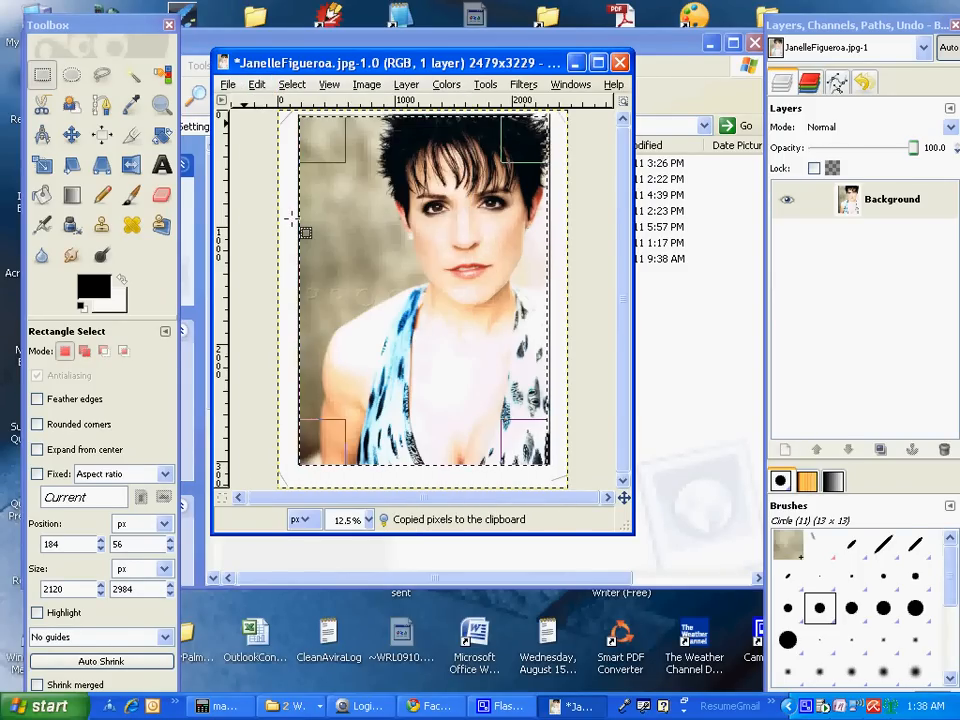
left_click(227, 84)
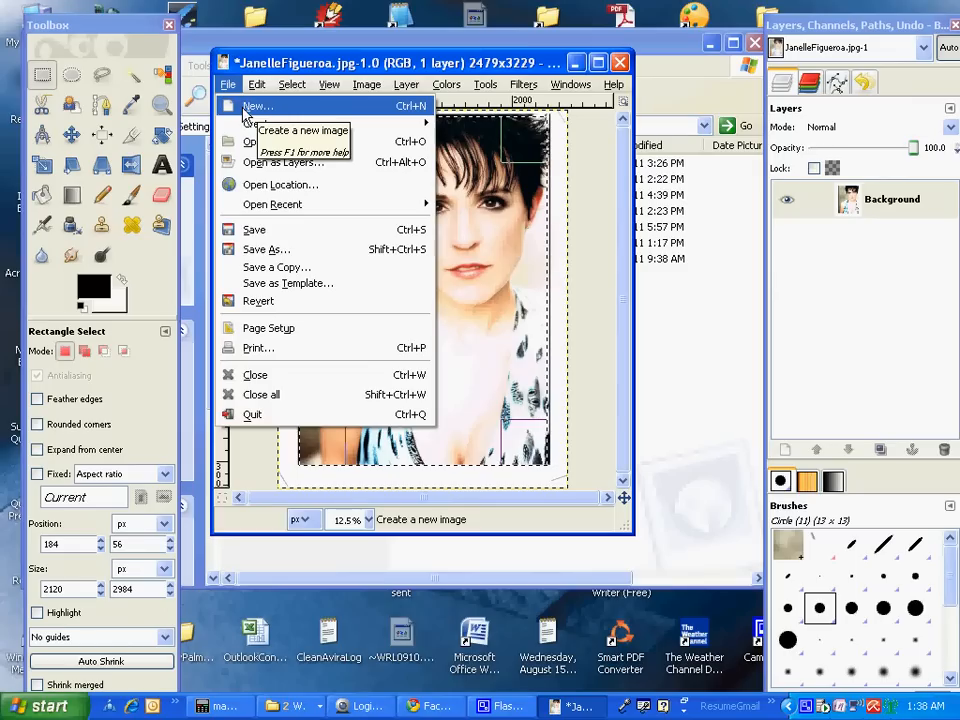
Create a new blank 2479×3229 px image, Untitled-2
left_click(243, 108)
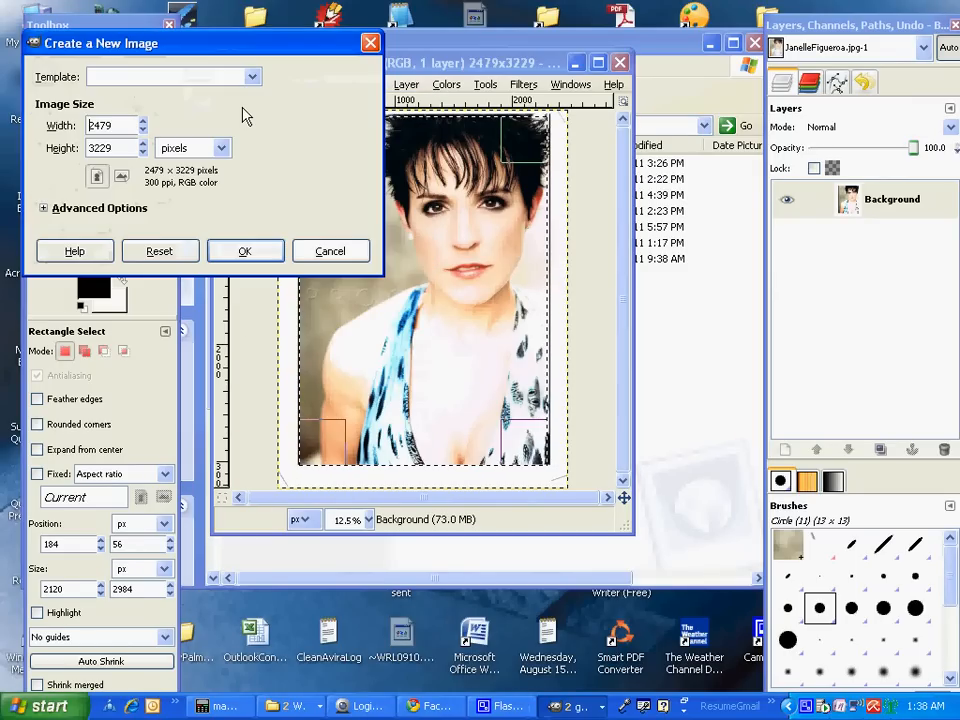
left_click(246, 255)
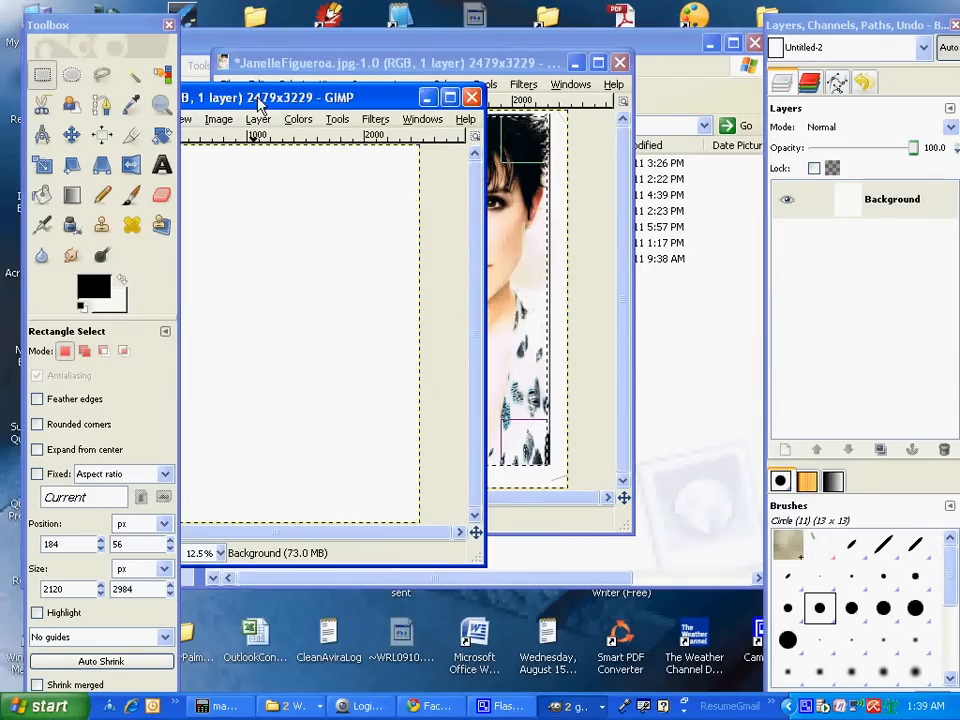
left_click_drag(259, 101, 433, 77)
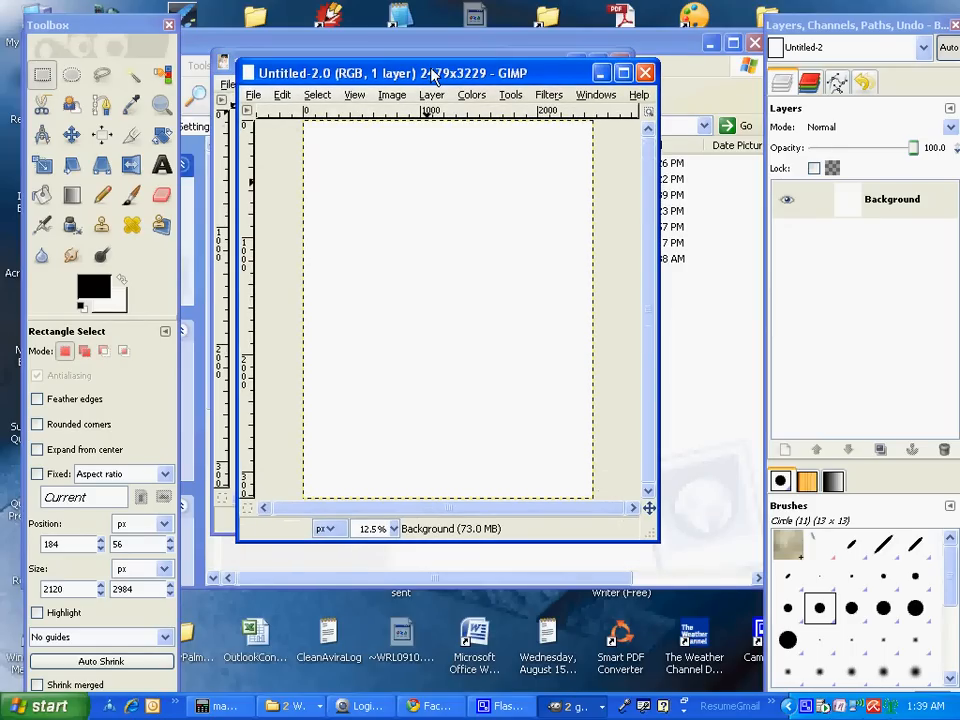
left_click(281, 95)
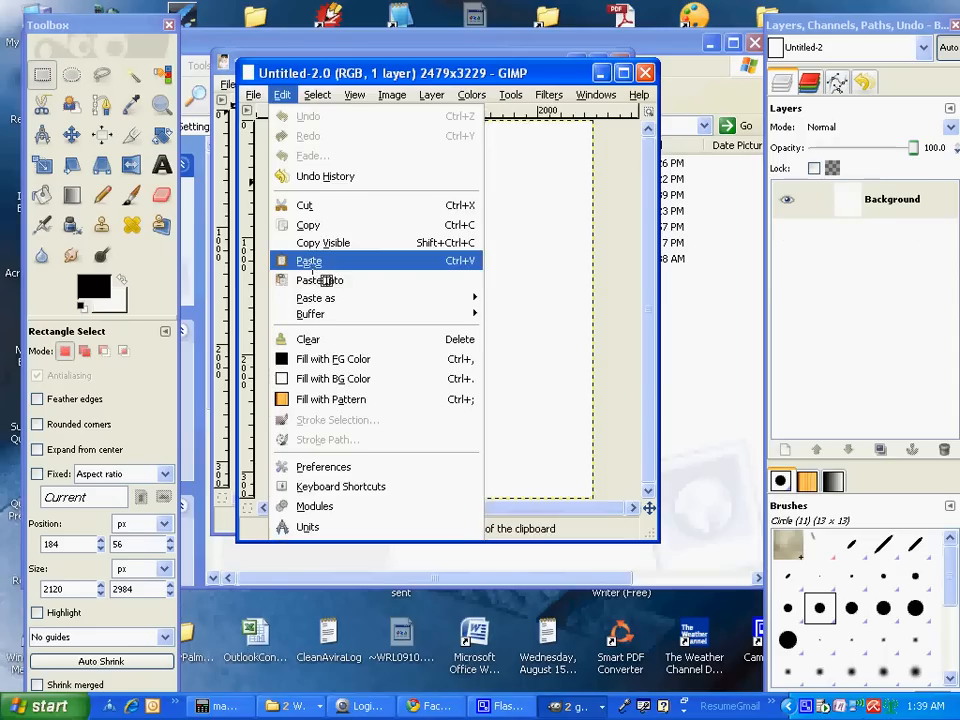
Paste the copied portrait crop into Untitled-2 as a floating layer
left_click(306, 260)
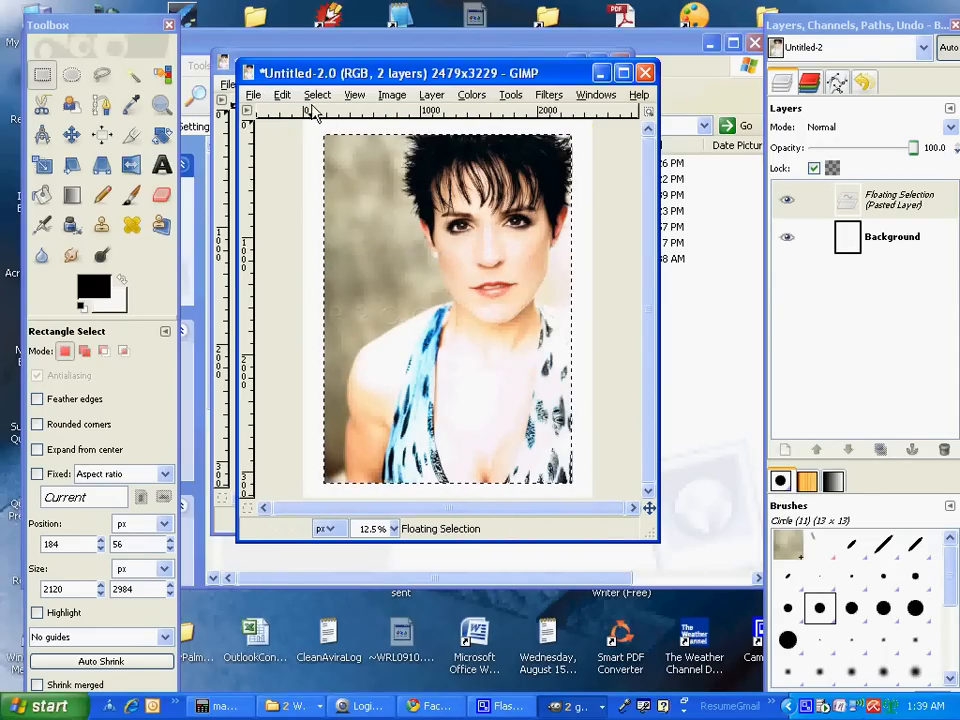
left_click(390, 95)
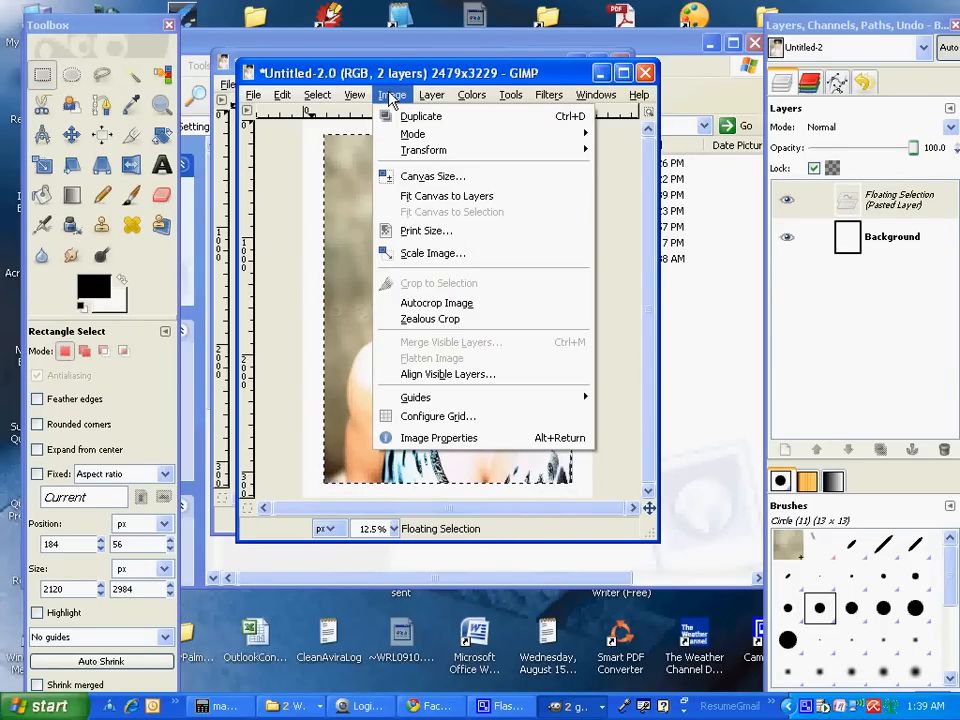
Autocrop the image to 2120×2984 px and bring up Scale Image
left_click(461, 305)
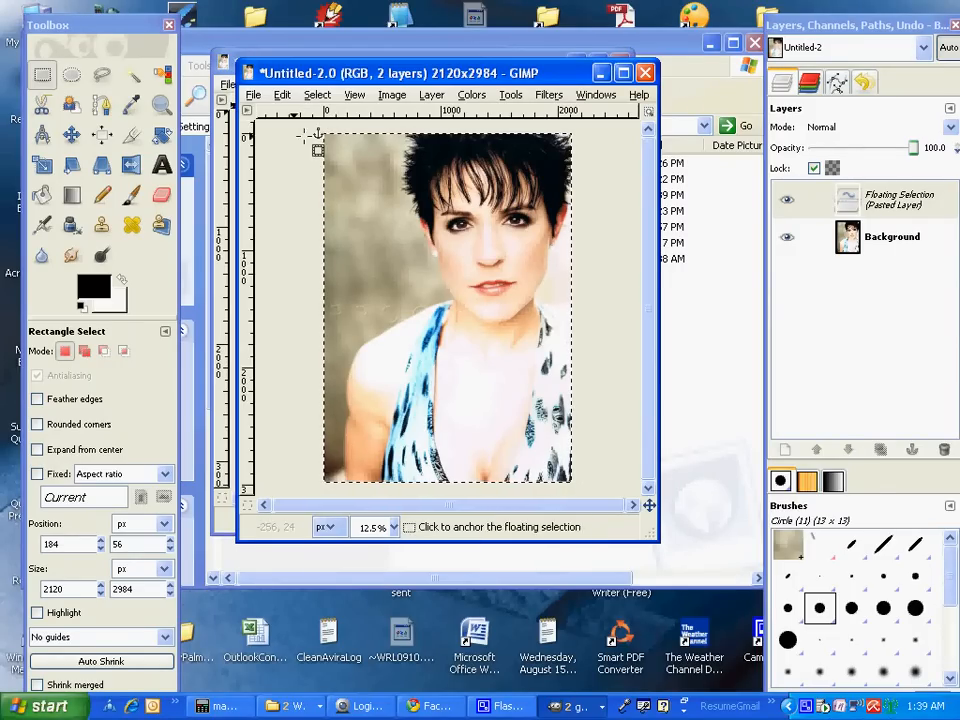
left_click(392, 96)
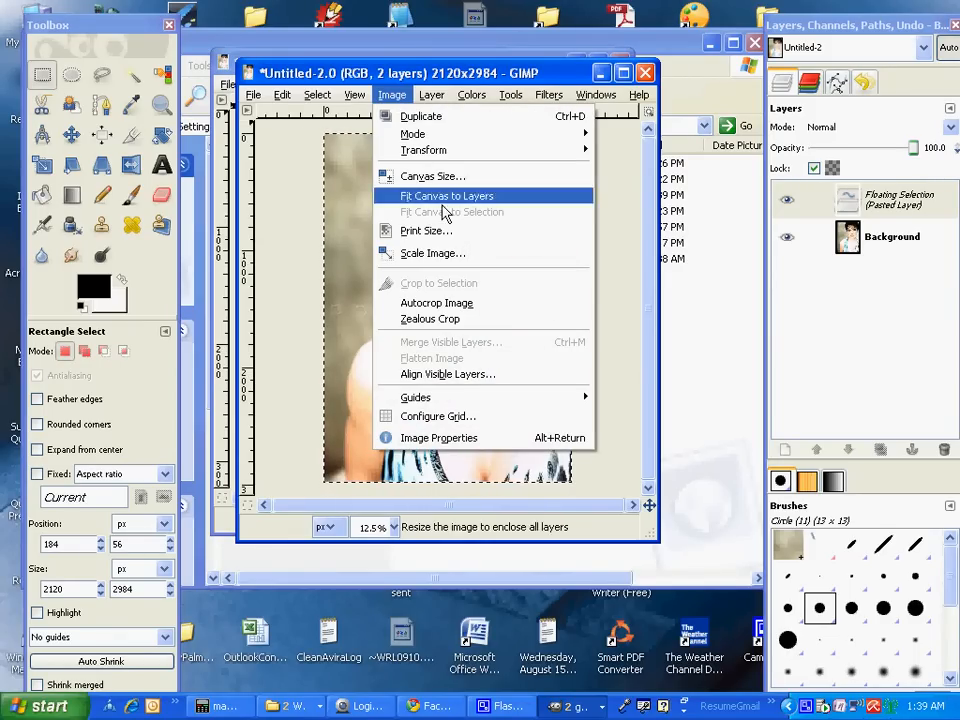
left_click(449, 254)
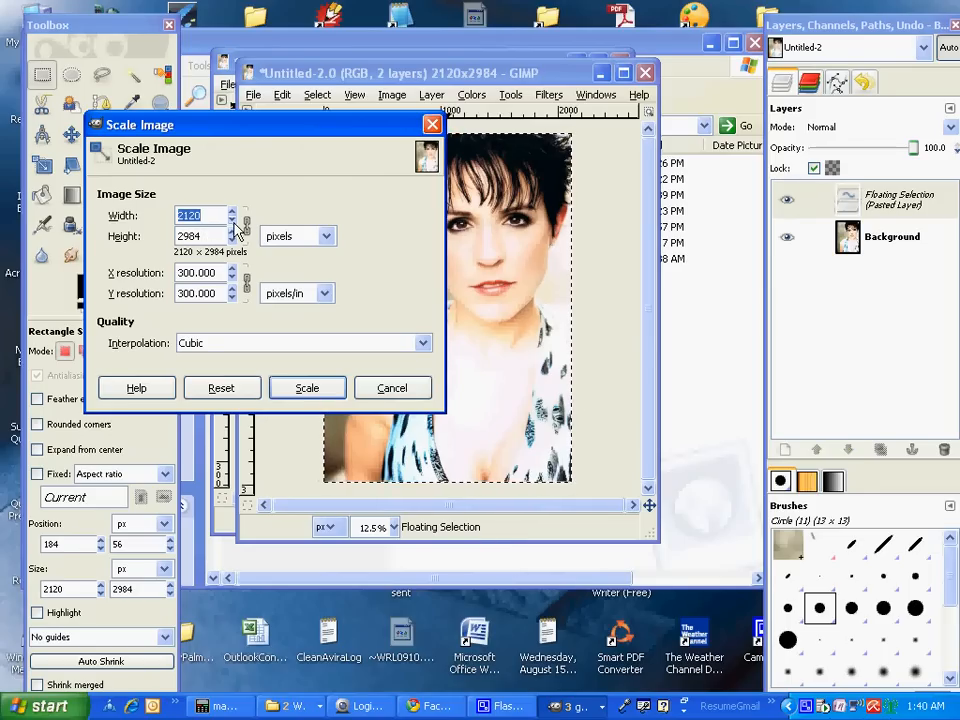
Scale the portrait down to 138×194 pixels, keeping 300 pixels/in
left_click_drag(235, 220, 236, 222)
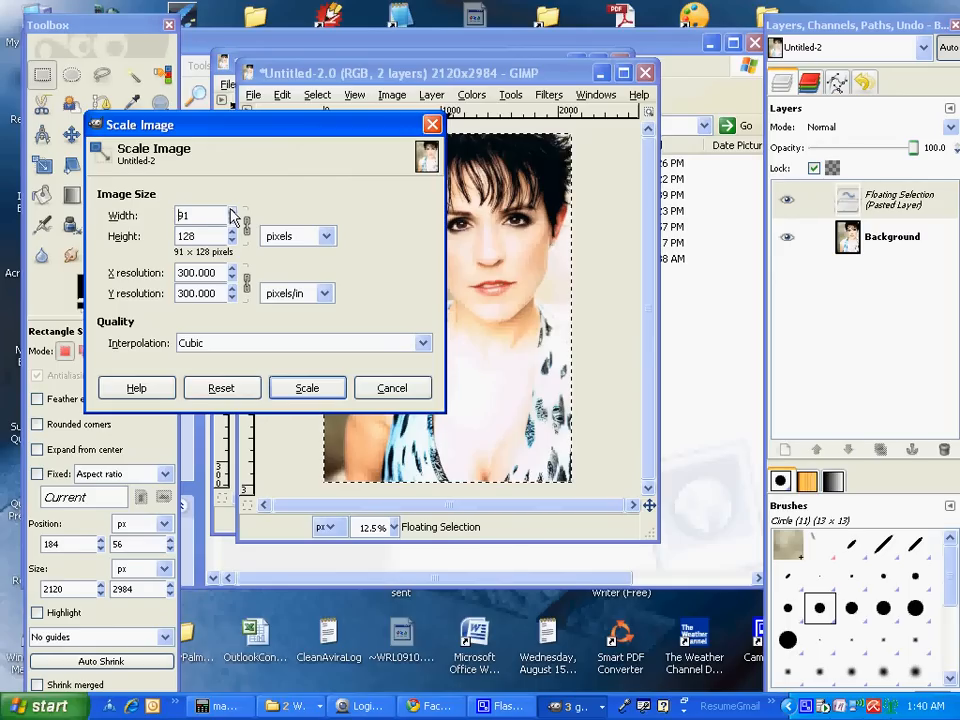
left_click(232, 212)
left_click(232, 212)
left_click(232, 212)
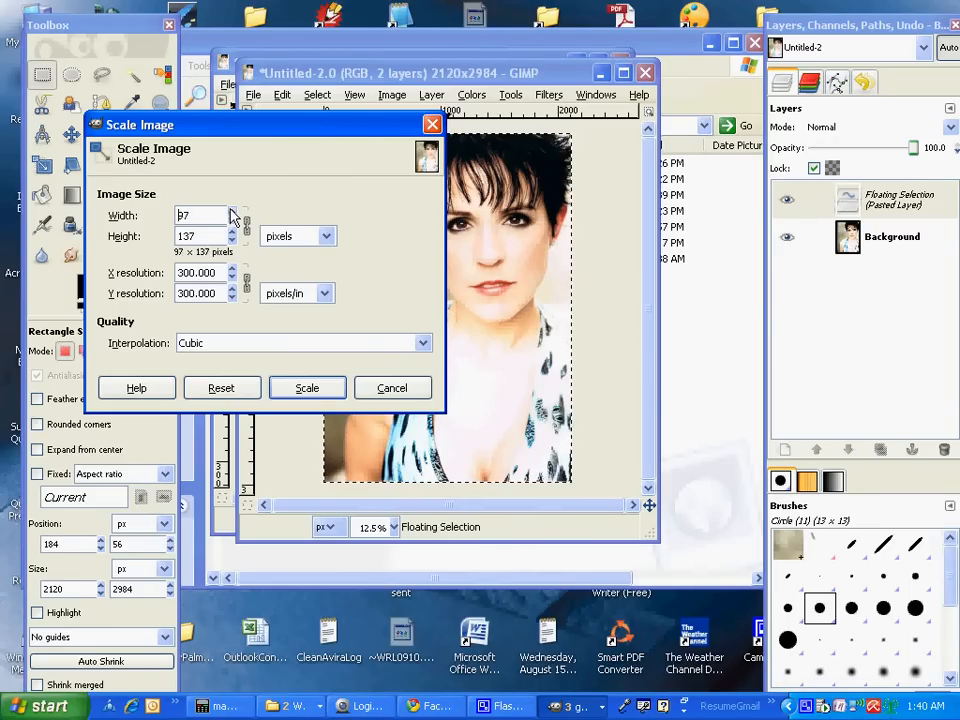
left_click(232, 212)
left_click(232, 212)
left_click(232, 212)
left_click(232, 212)
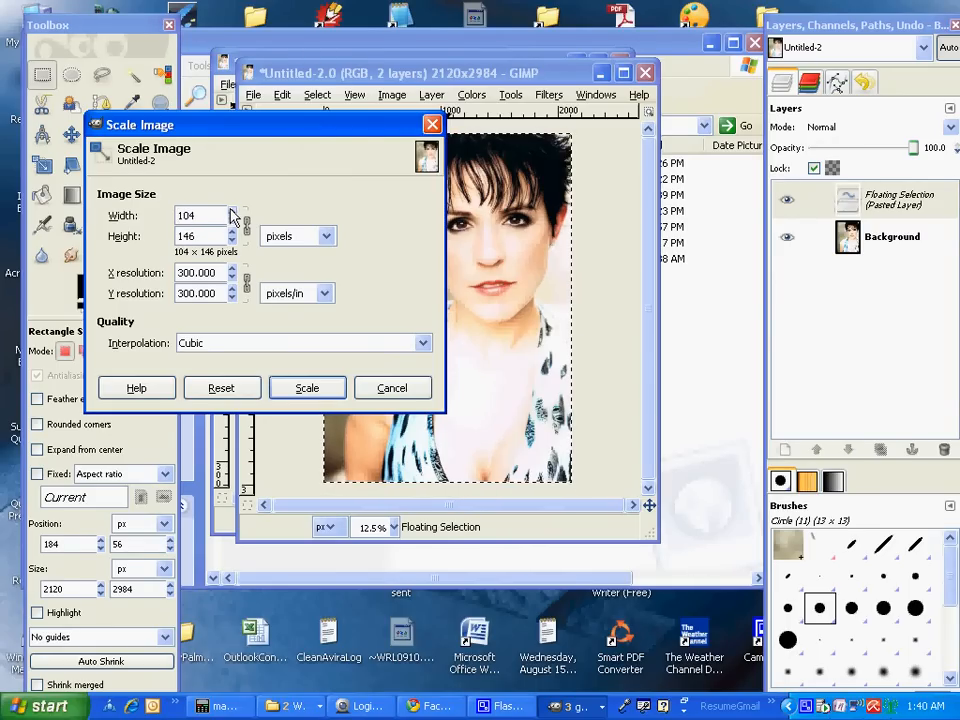
left_click(232, 212)
left_click(232, 212)
left_click(232, 212)
left_click(232, 212)
left_click(232, 212)
left_click(232, 212)
left_click(232, 212)
left_click(232, 212)
left_click(232, 212)
left_click(232, 212)
left_click(232, 212)
left_click(232, 212)
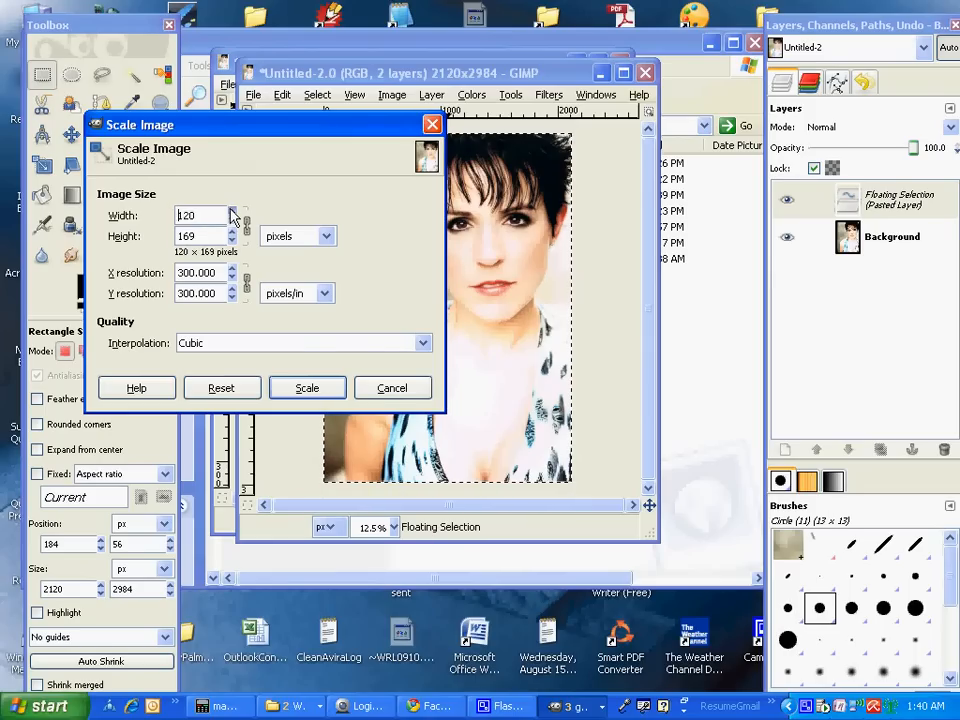
left_click(232, 212)
left_click(232, 212)
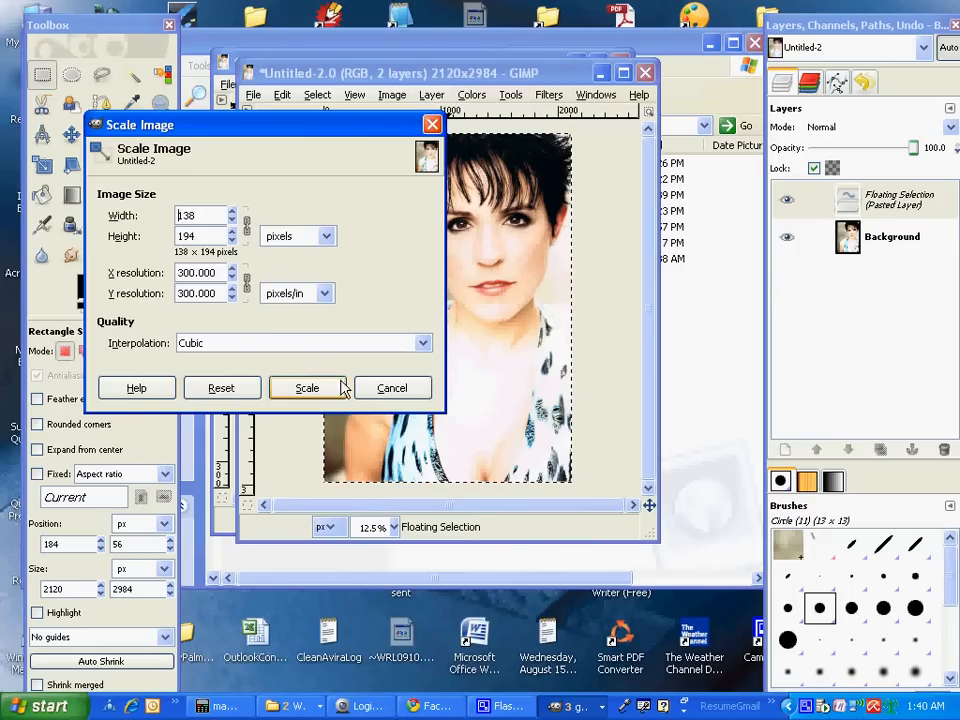
left_click(307, 389)
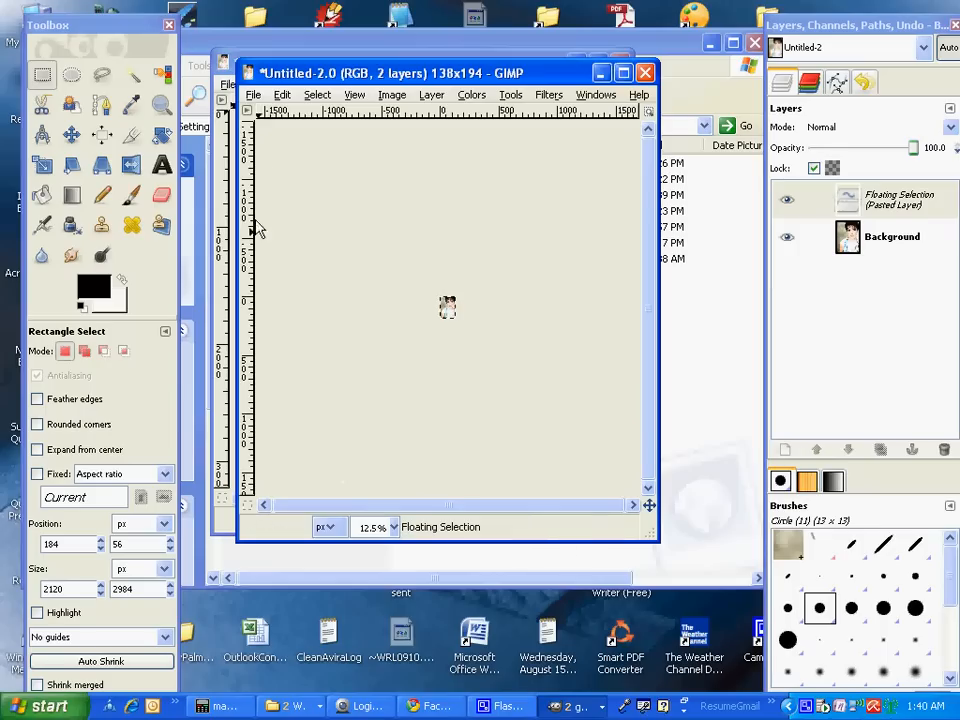
left_click(252, 95)
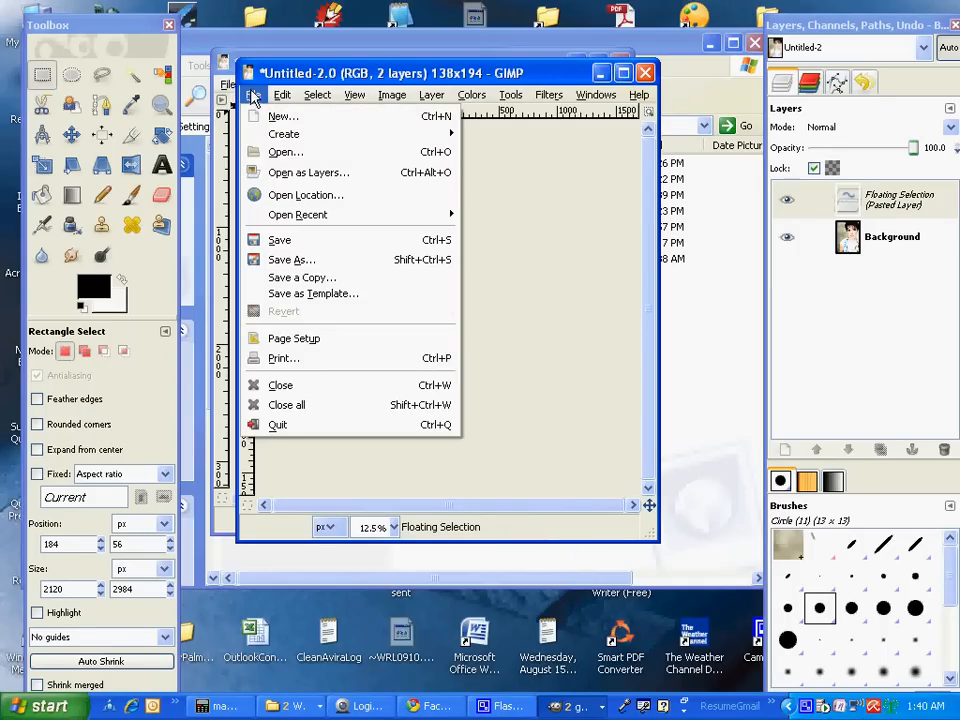
Save the image as testthumb.jpg in the portrait's folder
left_click(283, 260)
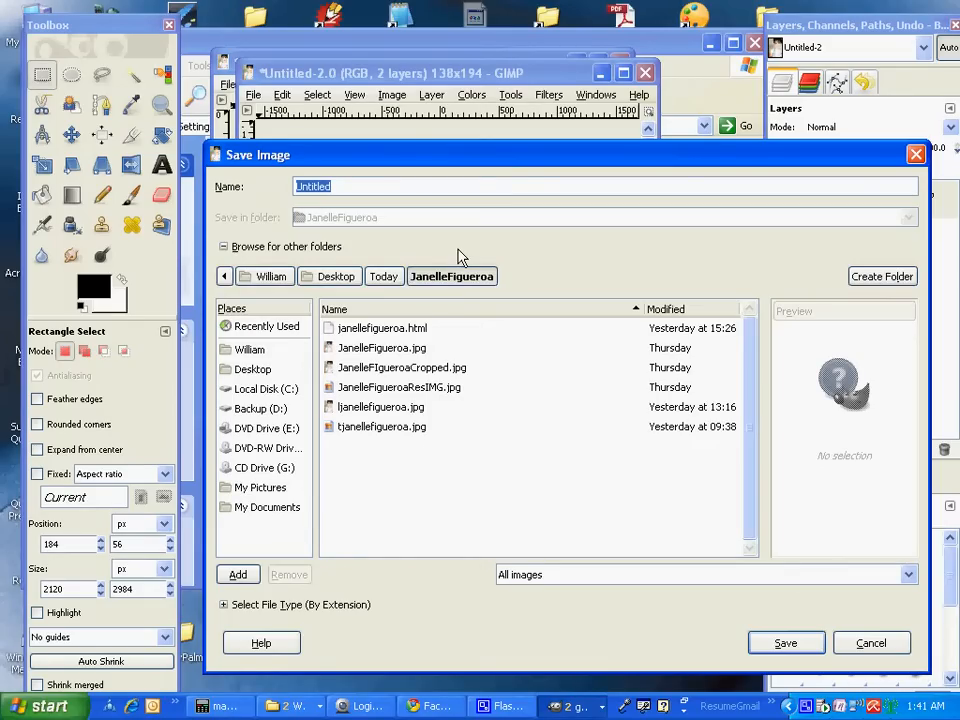
type("testthumb.jpg")
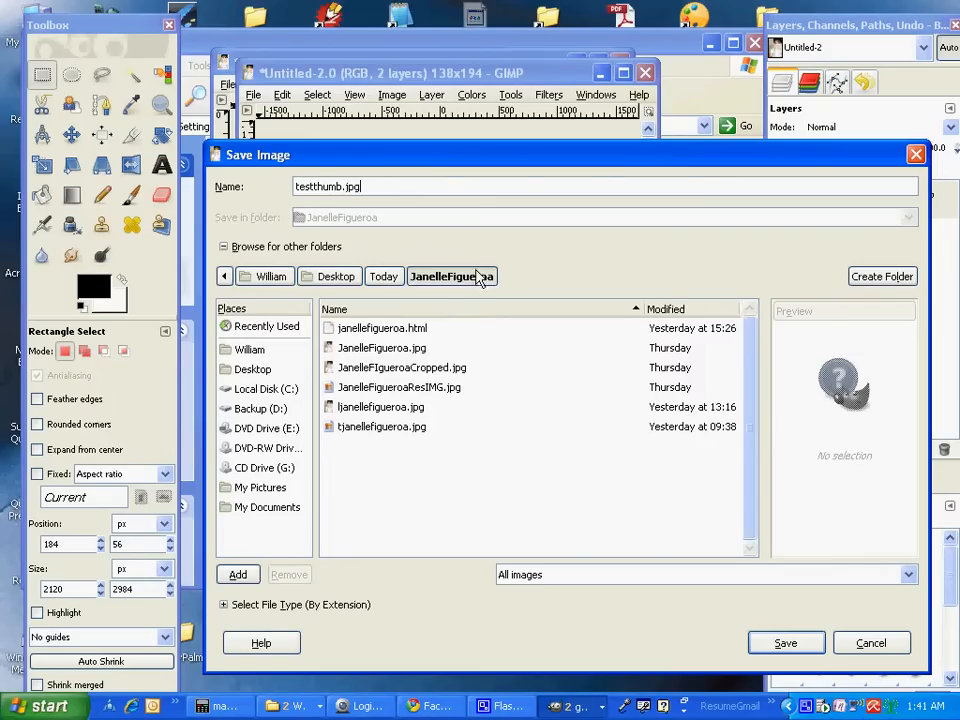
left_click(760, 654)
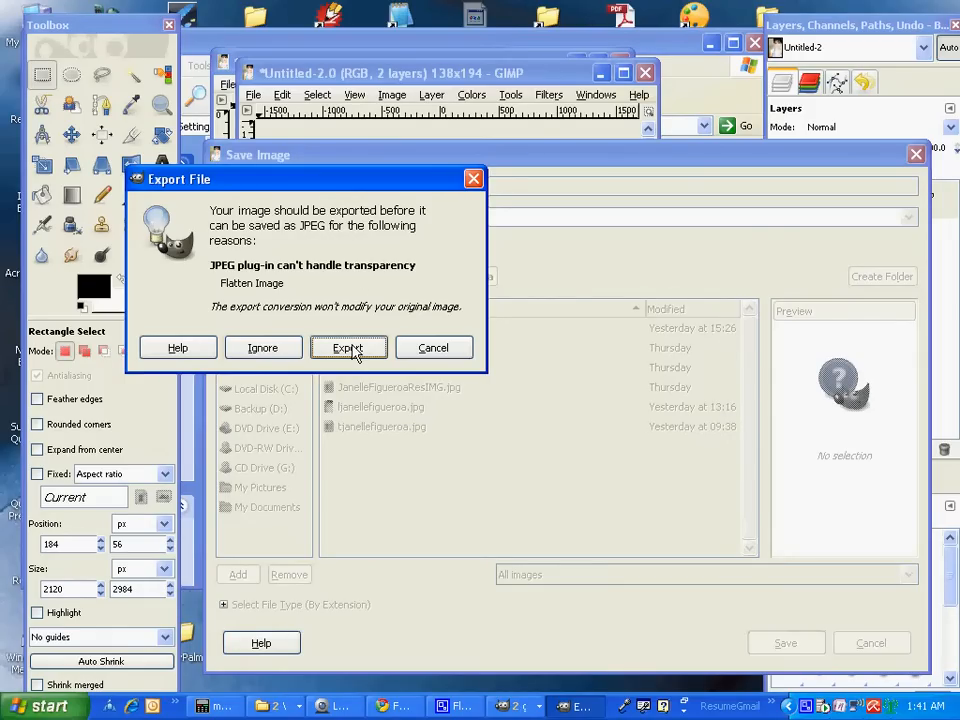
Flatten and export the thumbnail as testthumb.jpg at JPEG quality 85
left_click(354, 352)
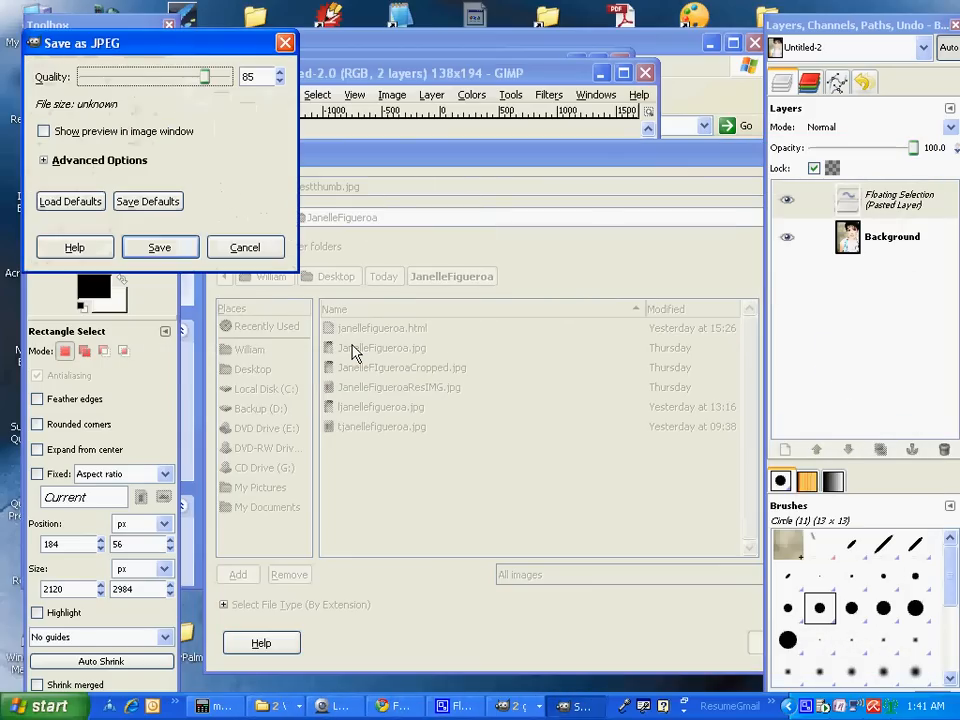
left_click(157, 250)
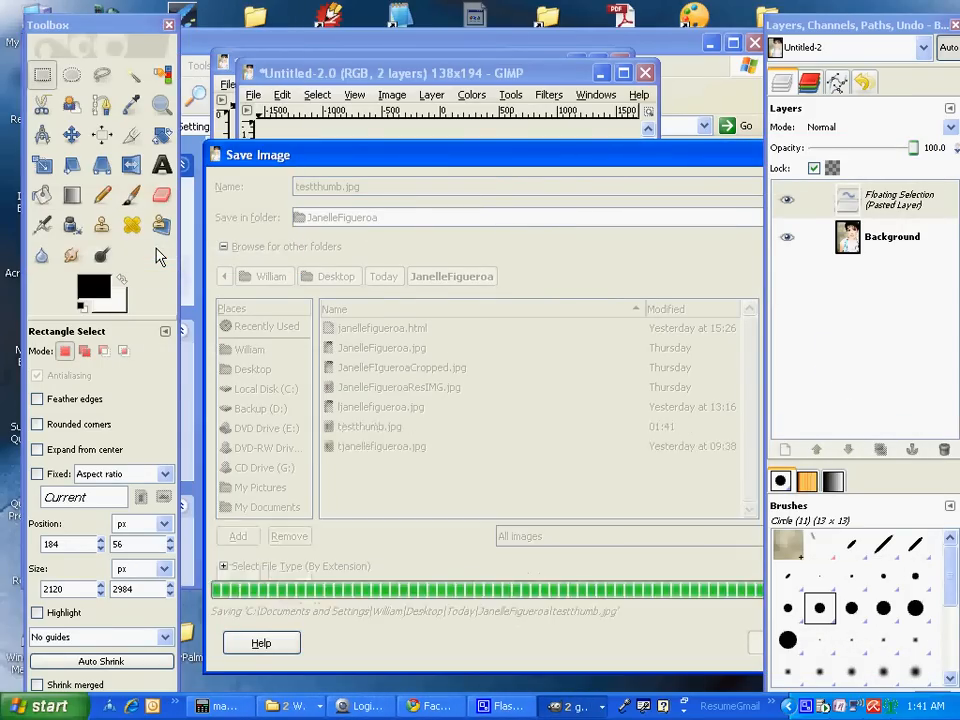
Close the testthumb thumbnail and the original portrait without saving, then bring Explorer forward
left_click(647, 75)
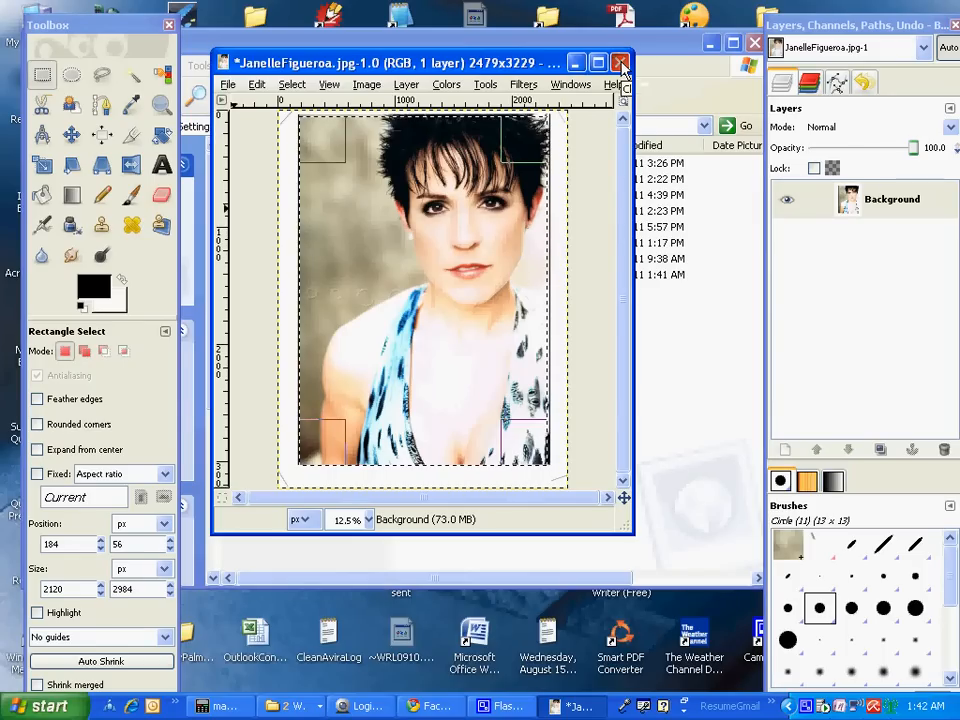
left_click(622, 65)
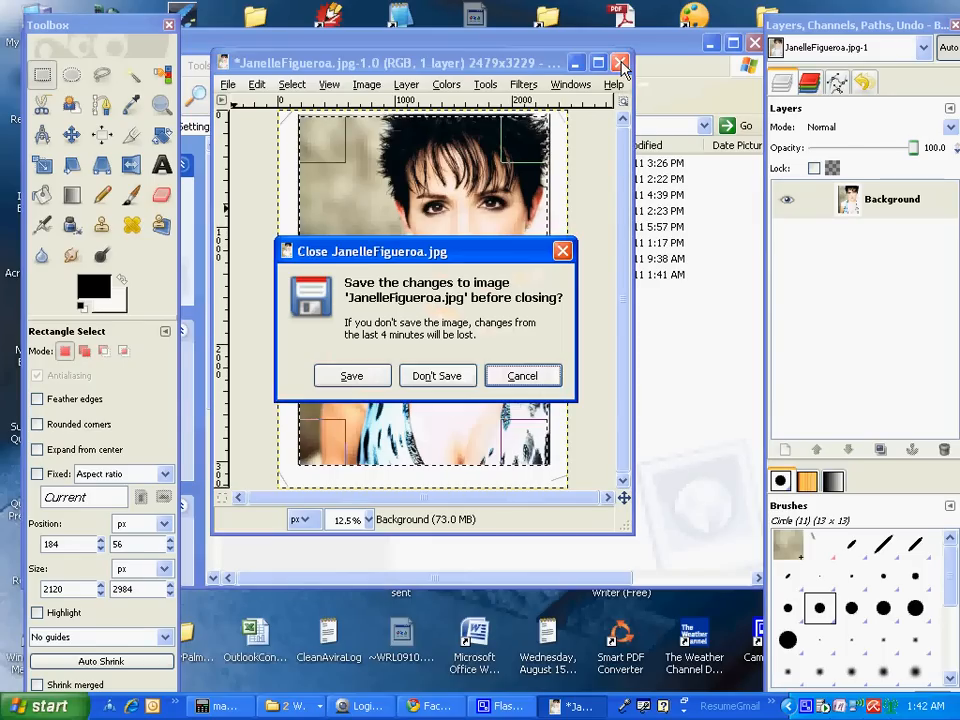
left_click(446, 378)
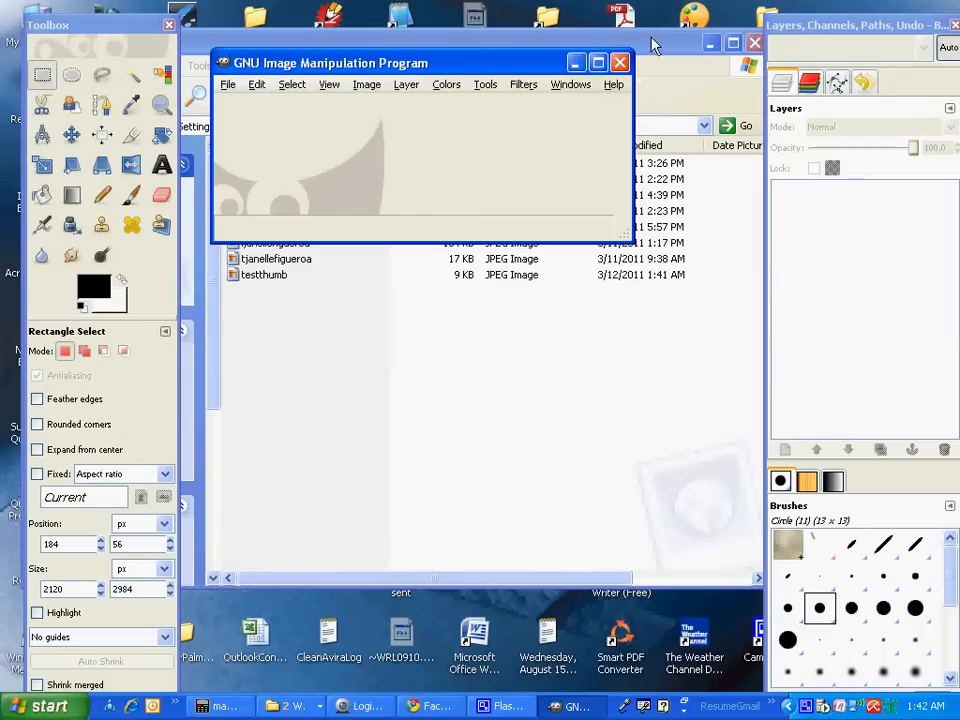
left_click(655, 47)
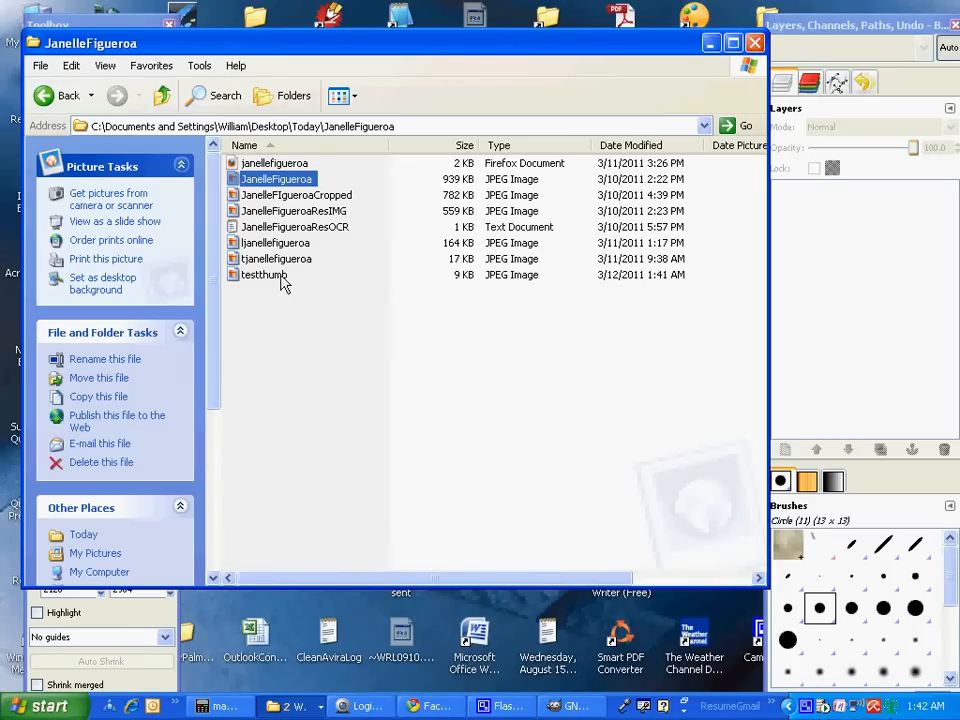
Open testthumb.jpg in PicPick through the Open With menu
mouse_move(279, 284)
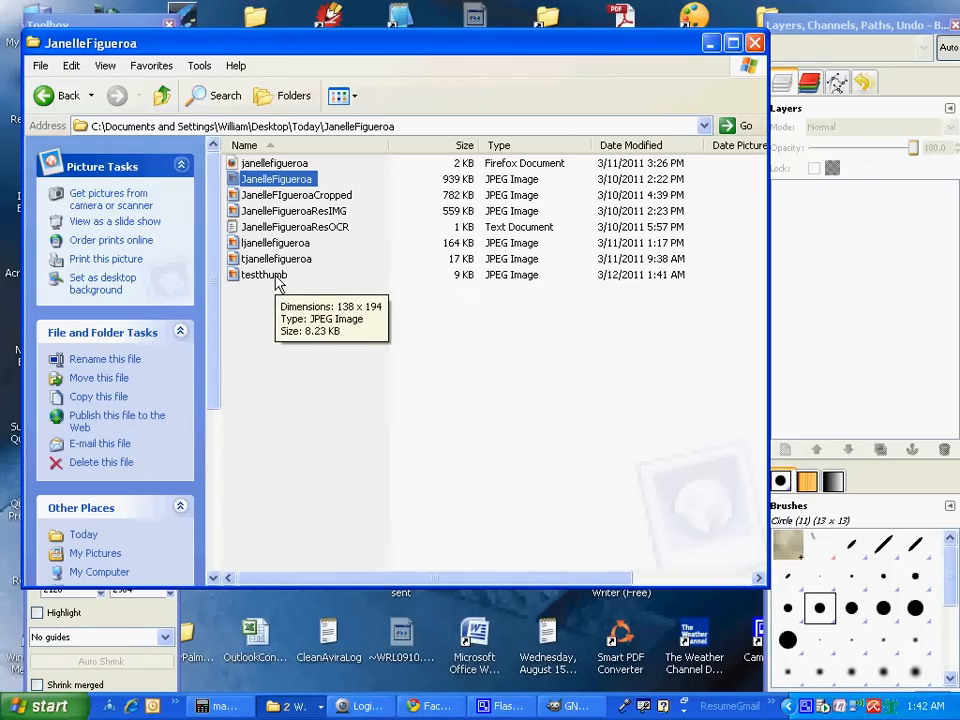
left_click(277, 279)
right_click(277, 279)
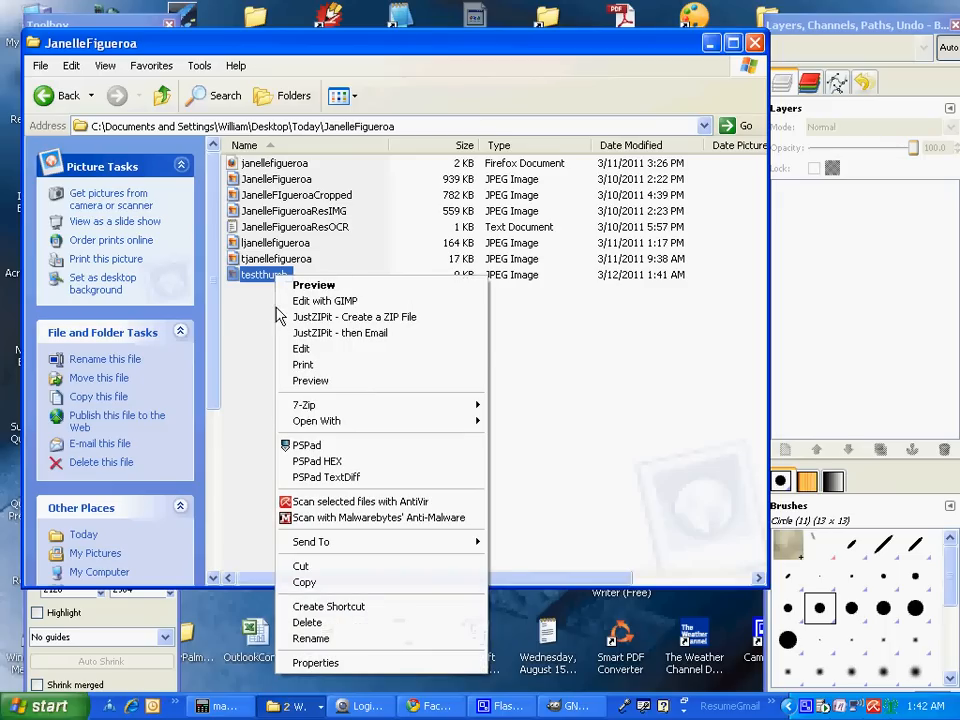
mouse_move(293, 421)
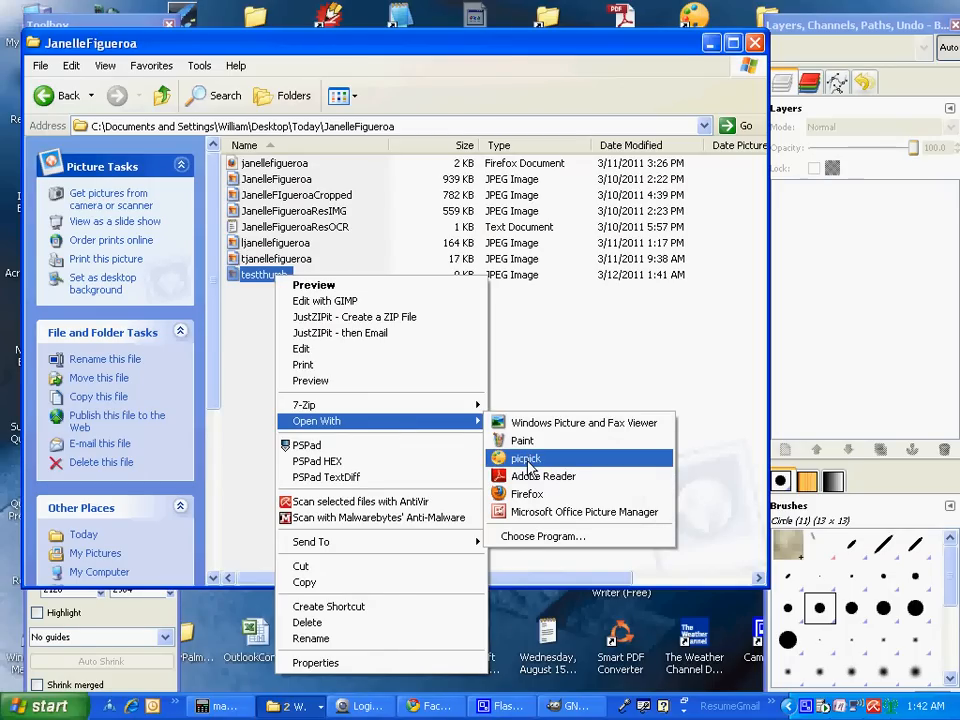
left_click(527, 462)
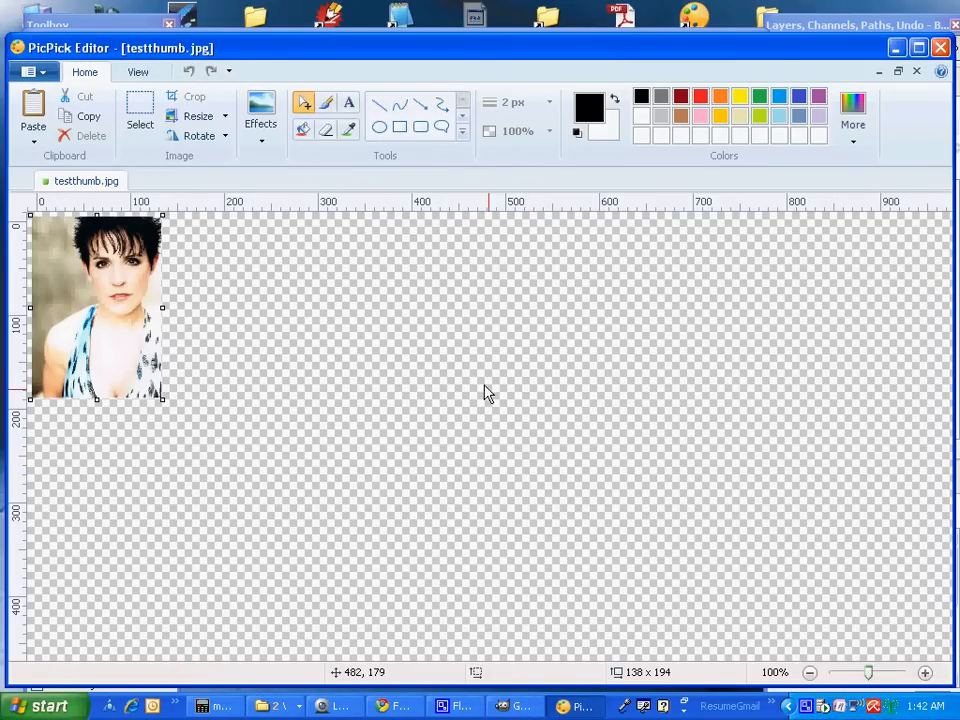
Draw a rectangle over the lower-left of the thumbnail as a caption box
left_click(399, 129)
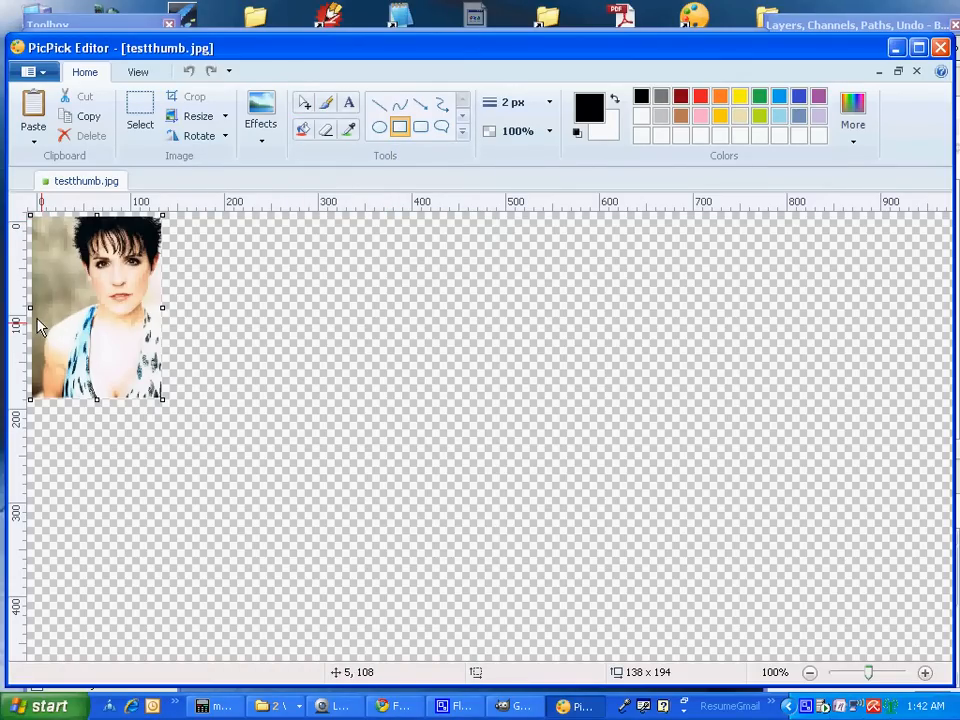
left_click_drag(37, 322, 130, 405)
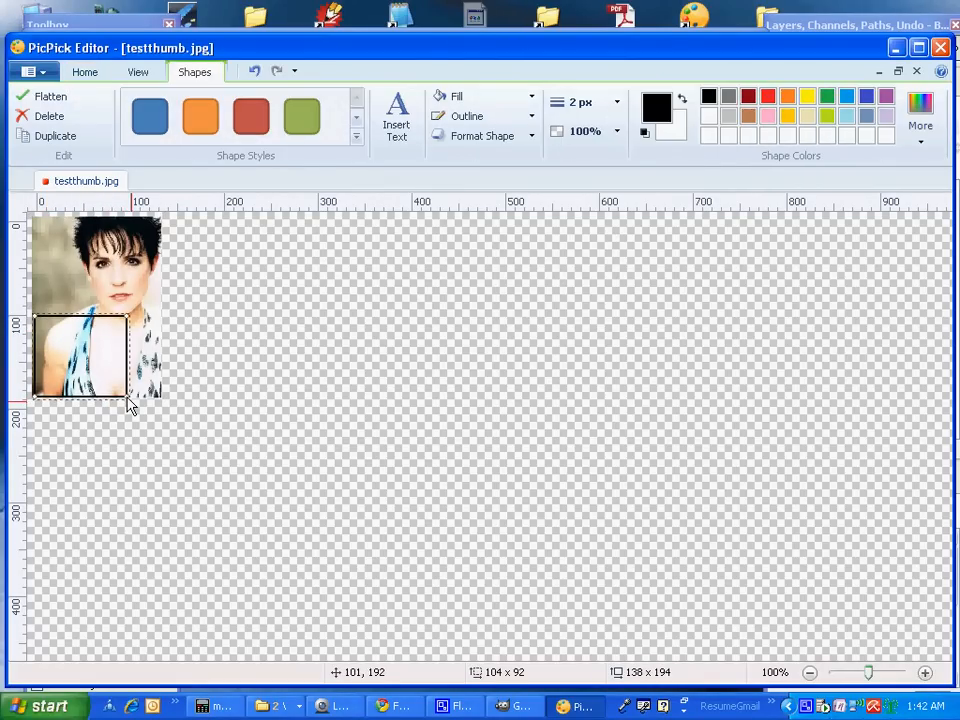
Insert placeholder text into the rectangle and try a magenta text colour in the picker
left_click(406, 124)
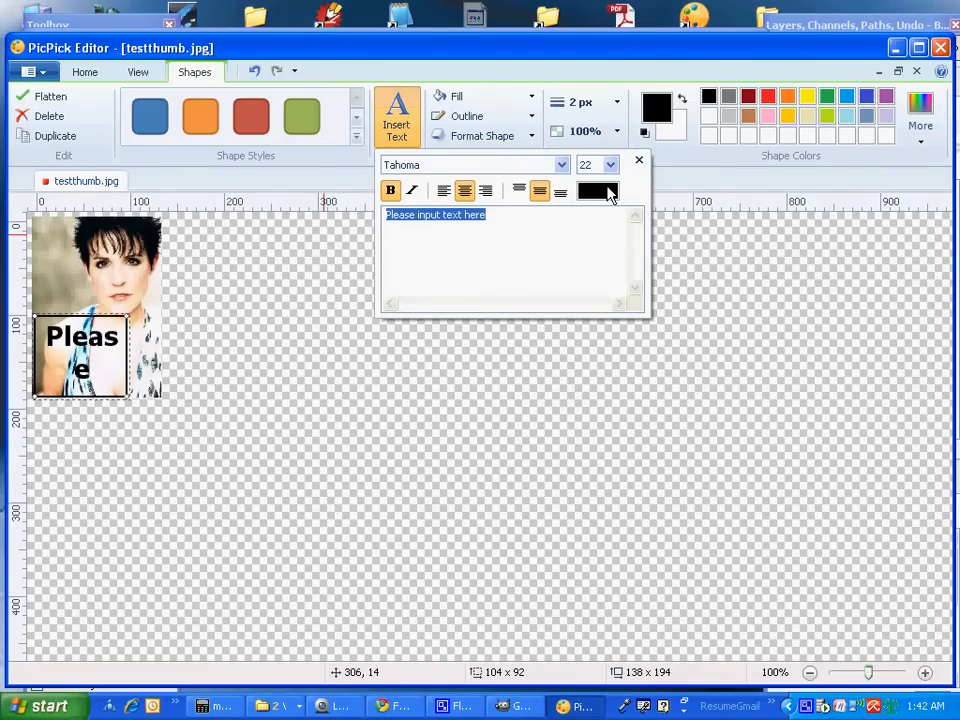
left_click(610, 192)
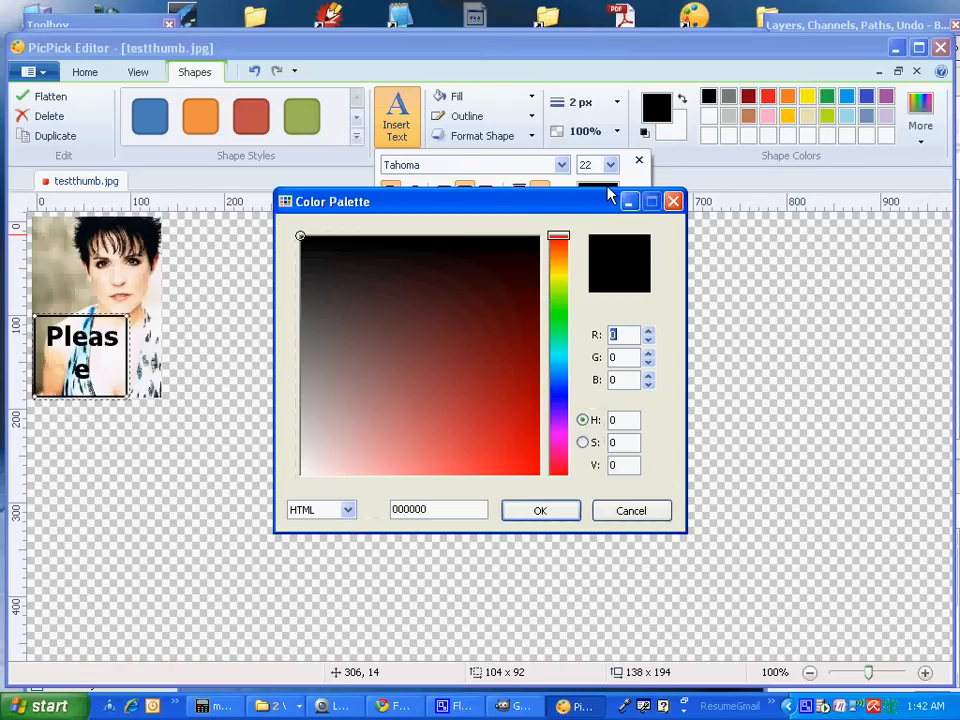
left_click(563, 437)
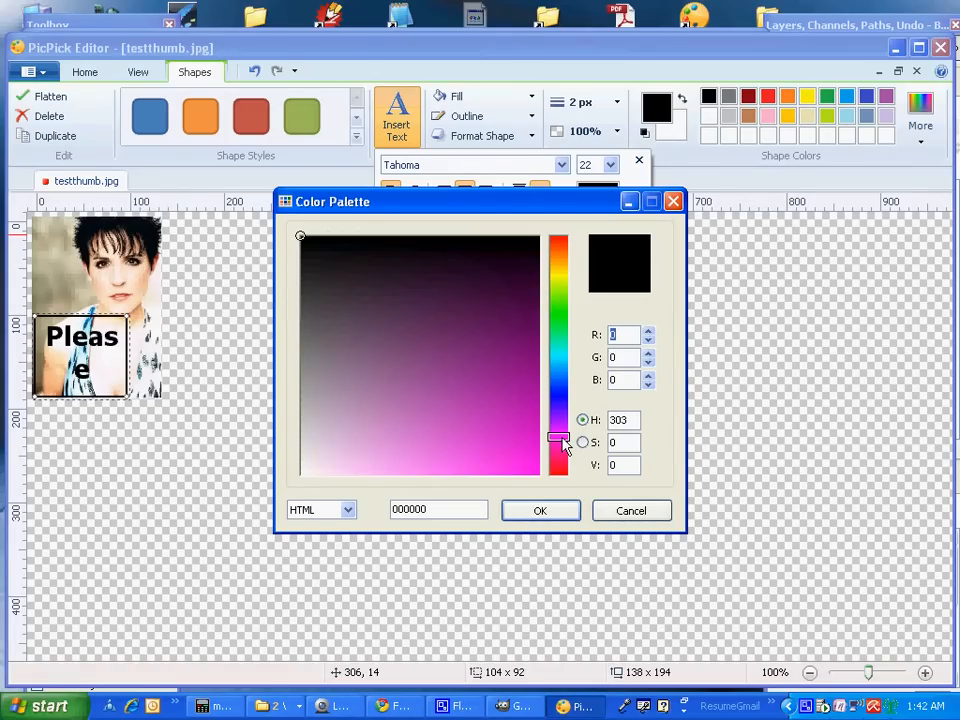
left_click(540, 511)
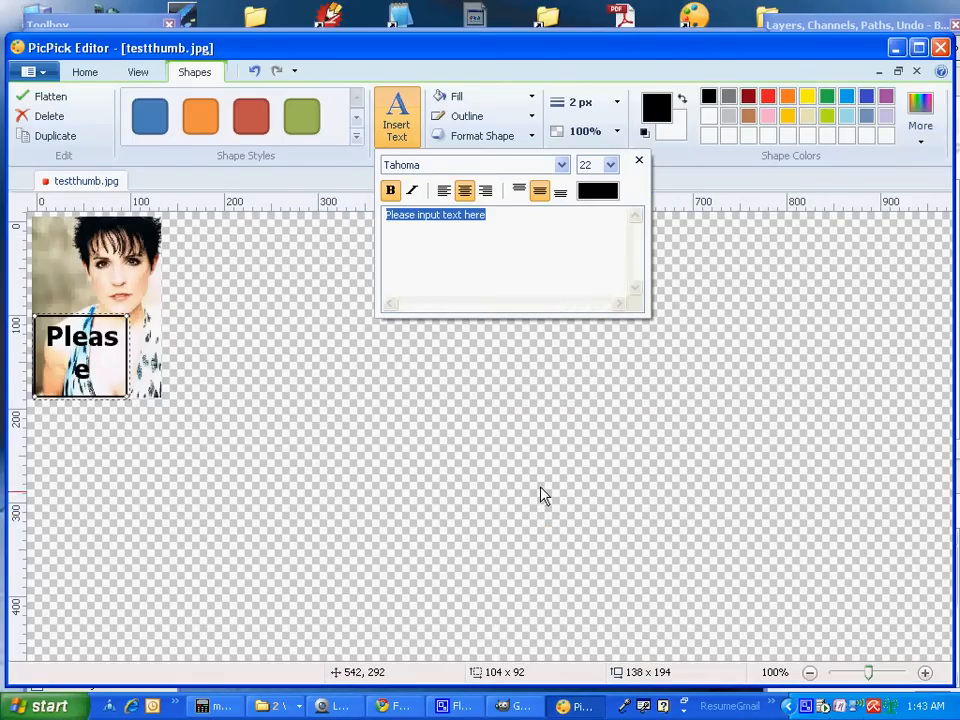
left_click(616, 193)
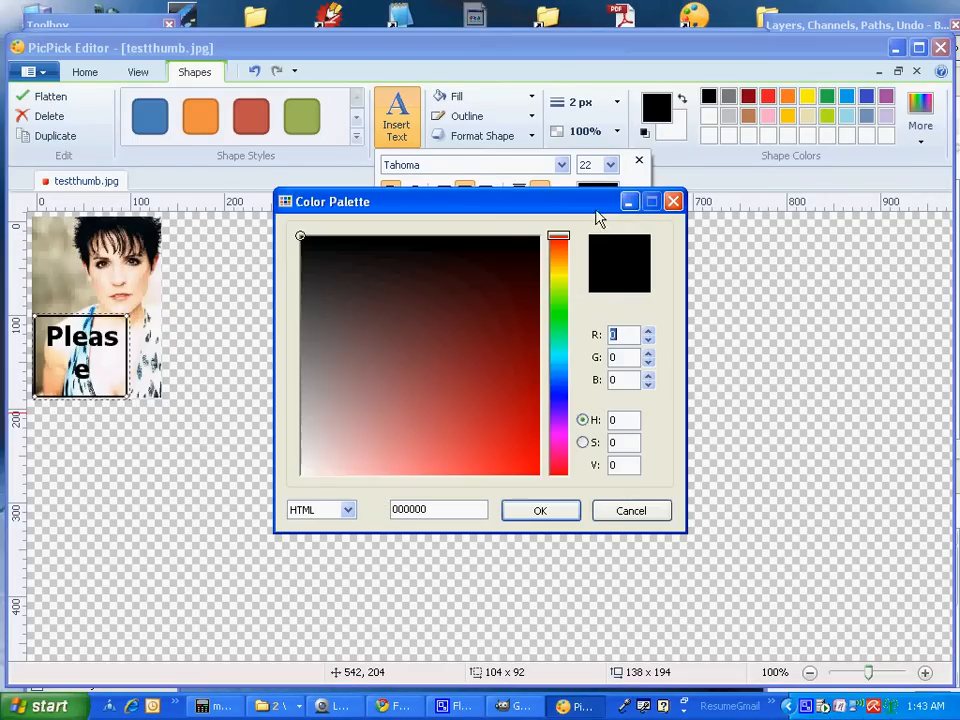
left_click(557, 440)
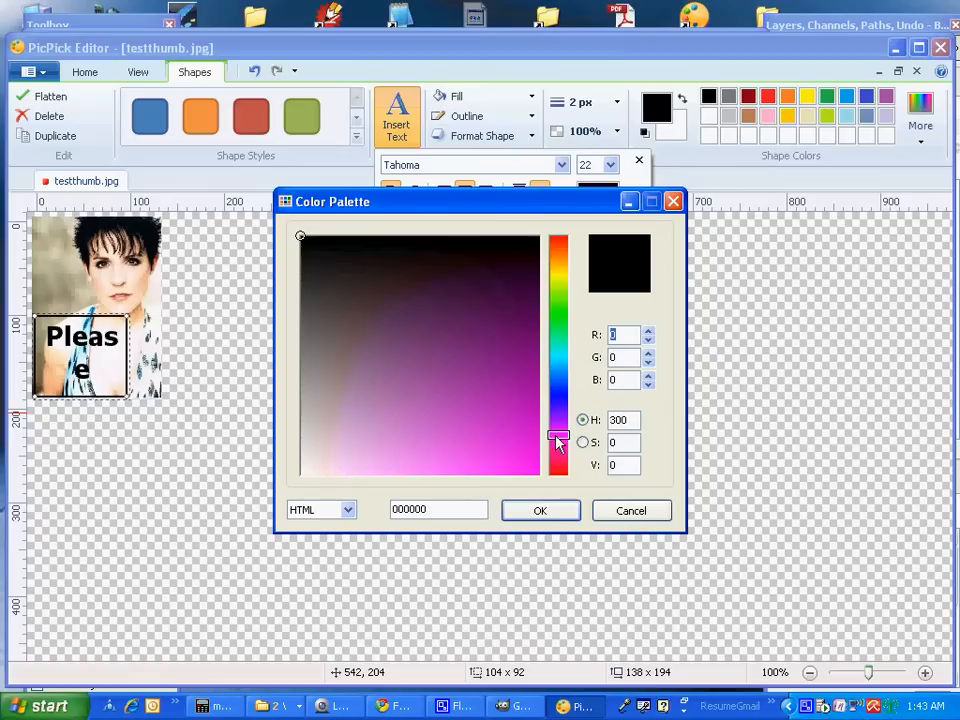
left_click(540, 511)
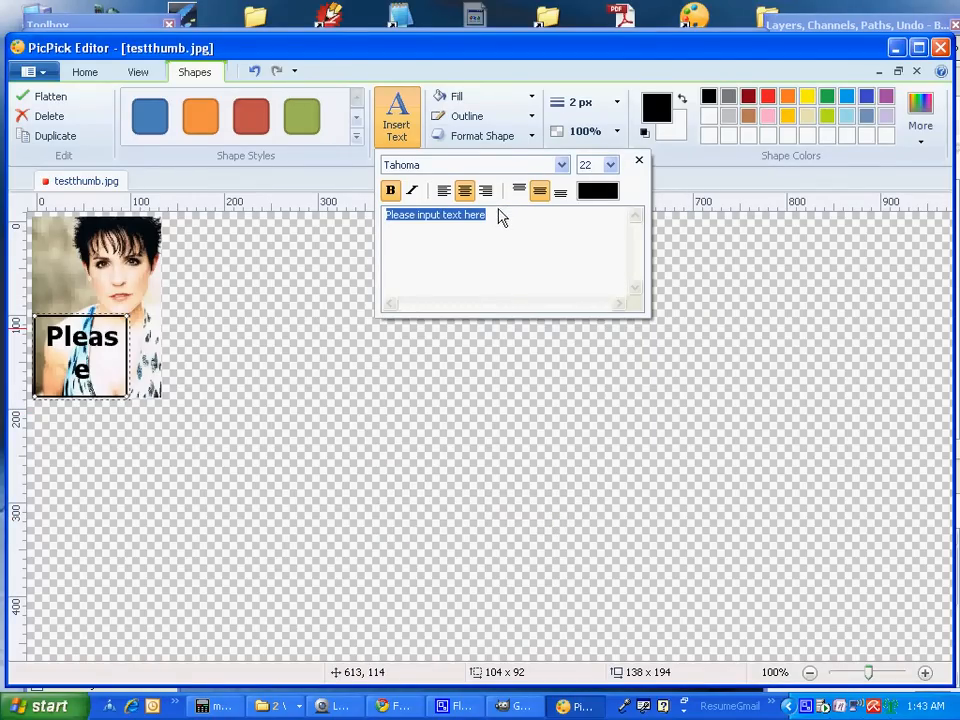
Replace the placeholder with the applicant's first name and set the font size to 14
left_click_drag(497, 214, 375, 218)
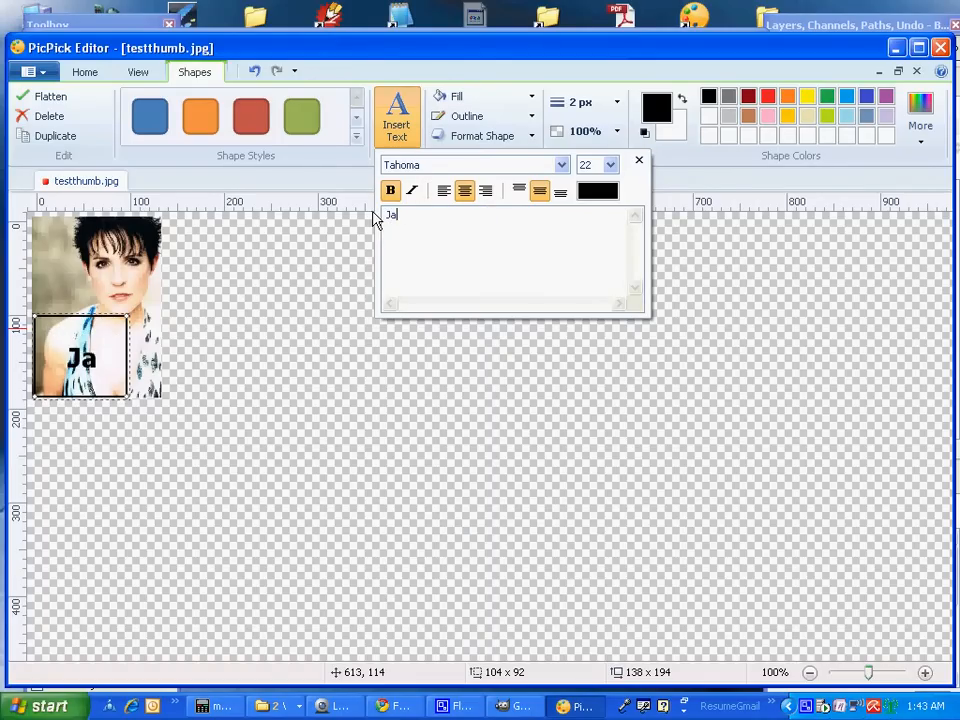
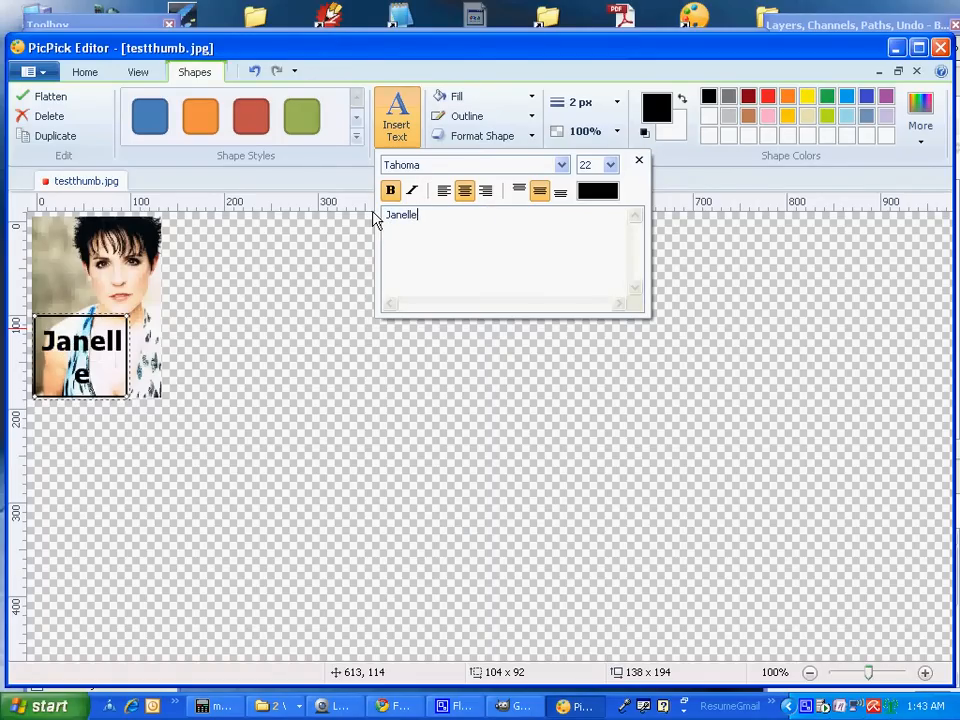
left_click(609, 166)
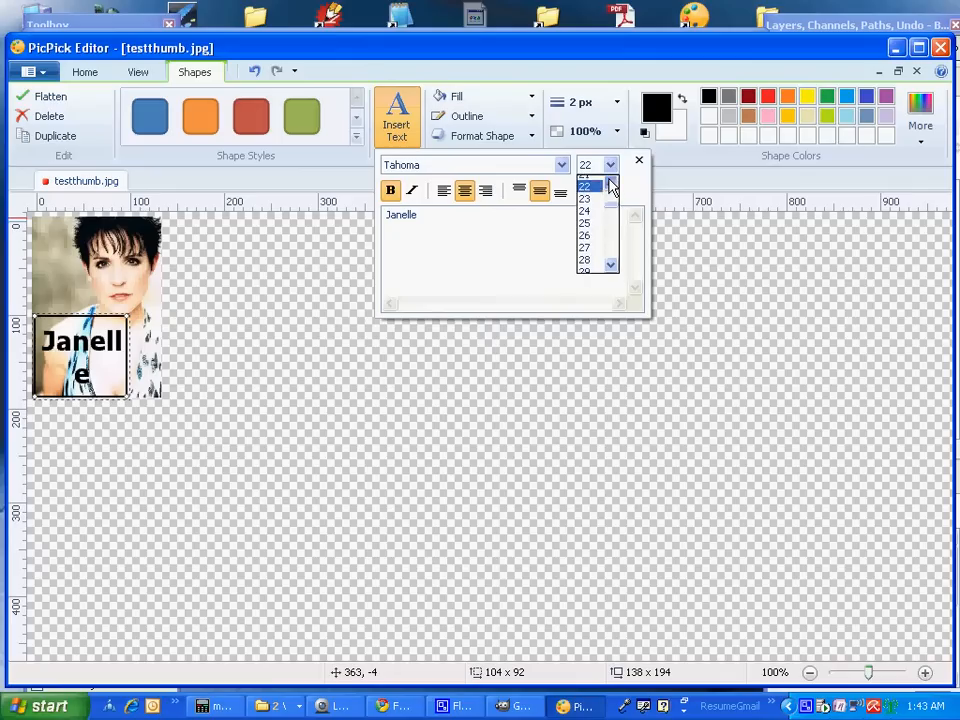
left_click(609, 181)
left_click(609, 181)
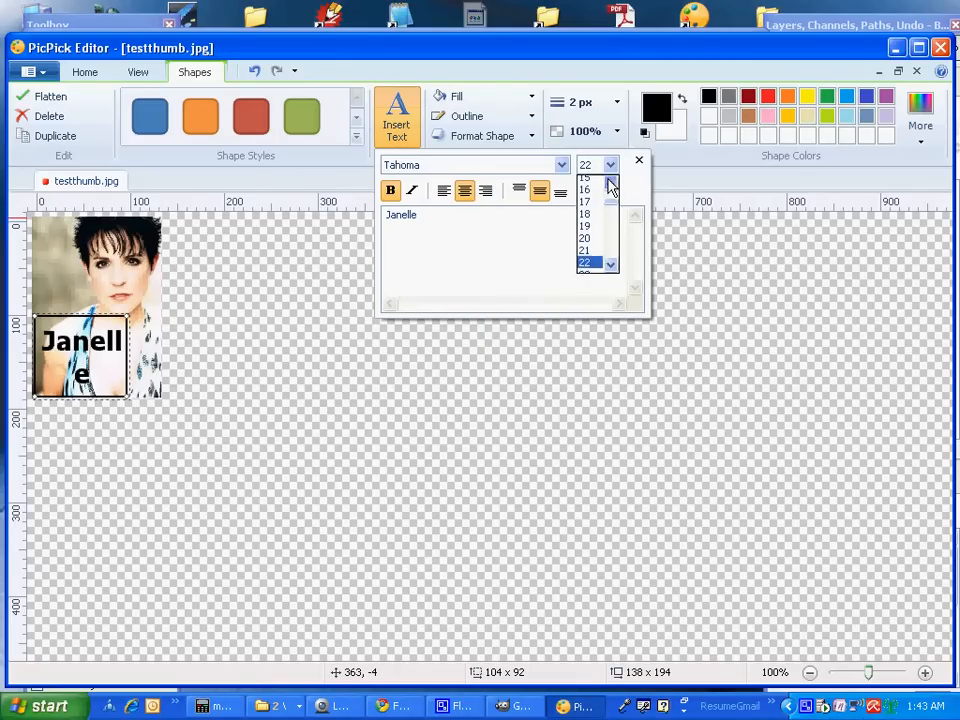
left_click(609, 181)
left_click(586, 183)
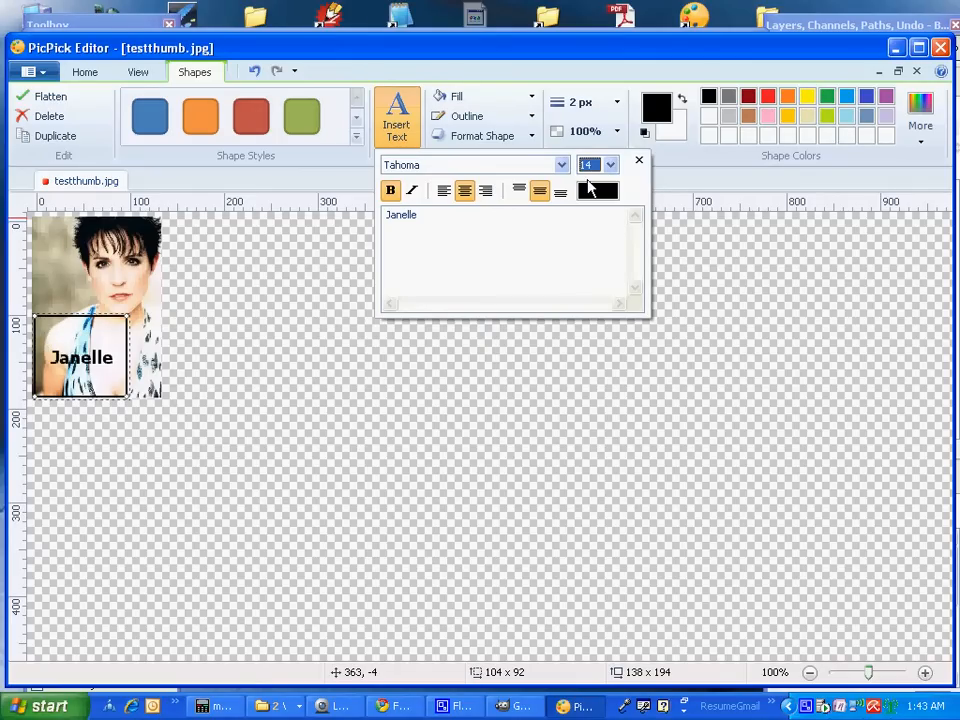
left_click(422, 221)
Add the applicant's surname on a second caption line
key("Return")
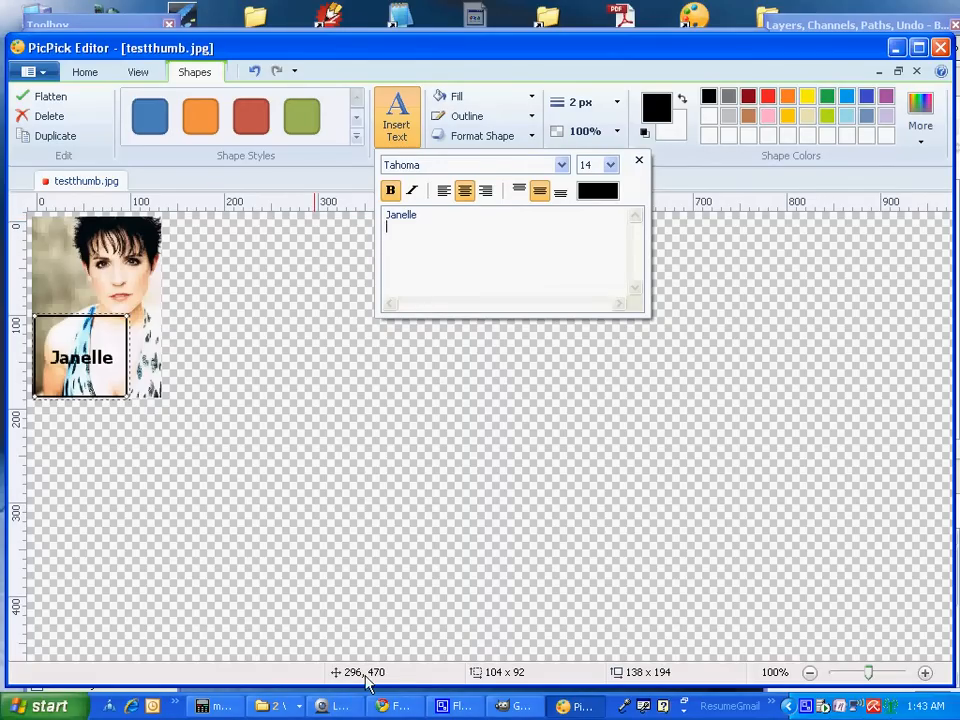
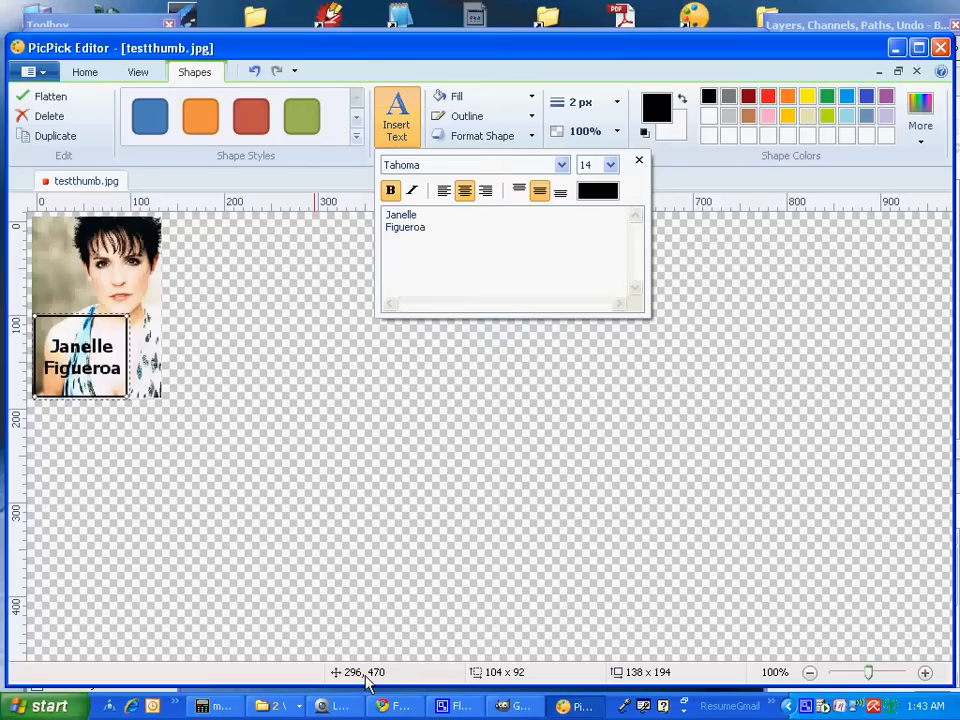
left_click(262, 706)
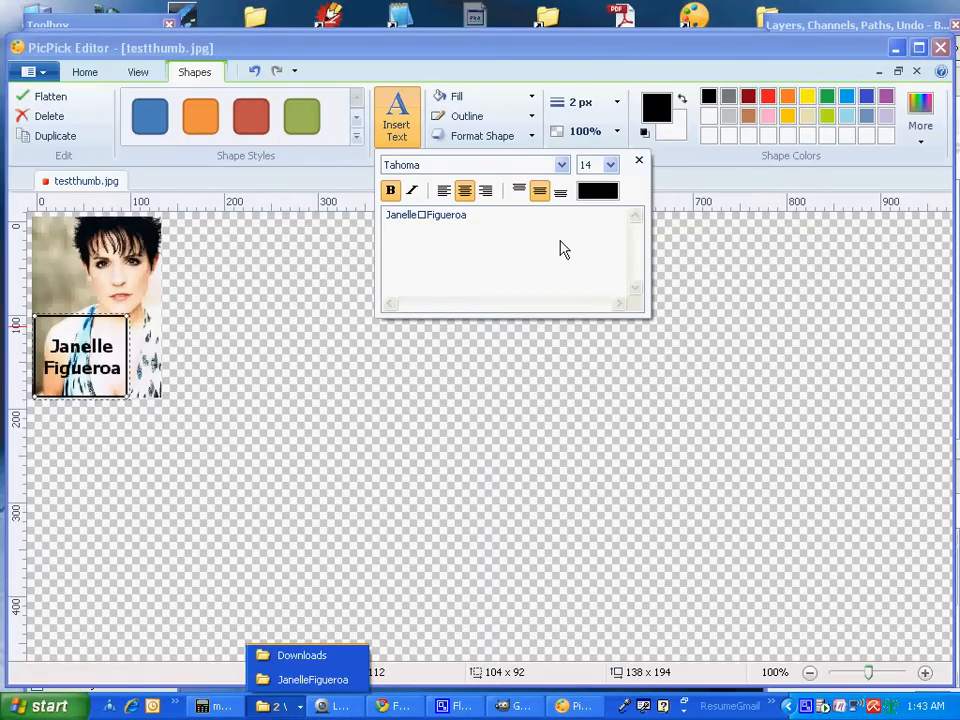
Change the caption text colour to pink D711C7 using the colour picker
left_click(598, 192)
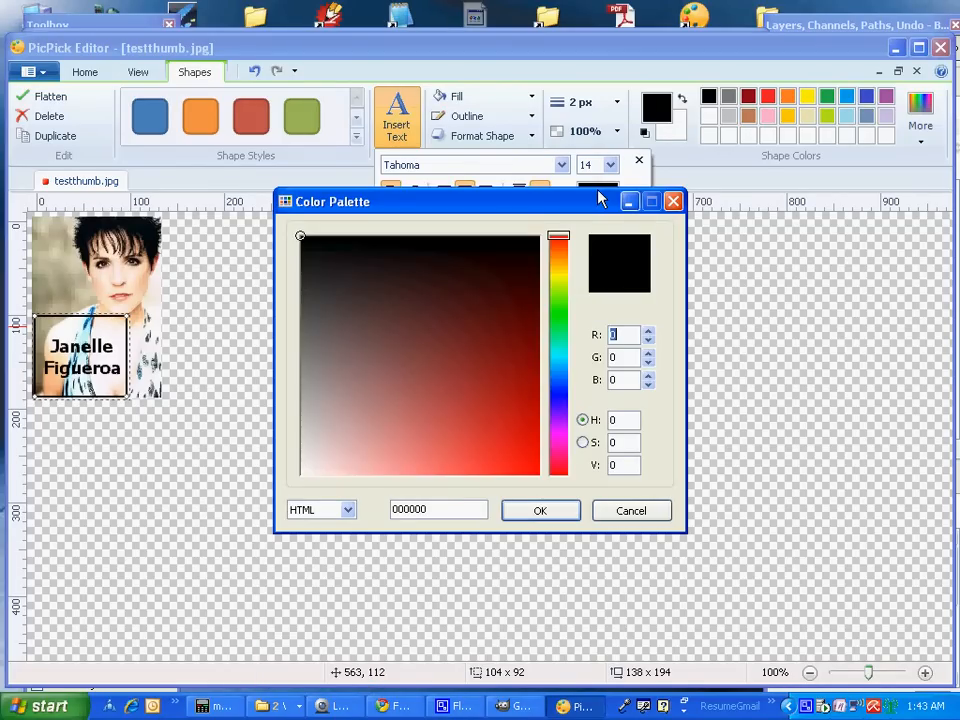
left_click(557, 430)
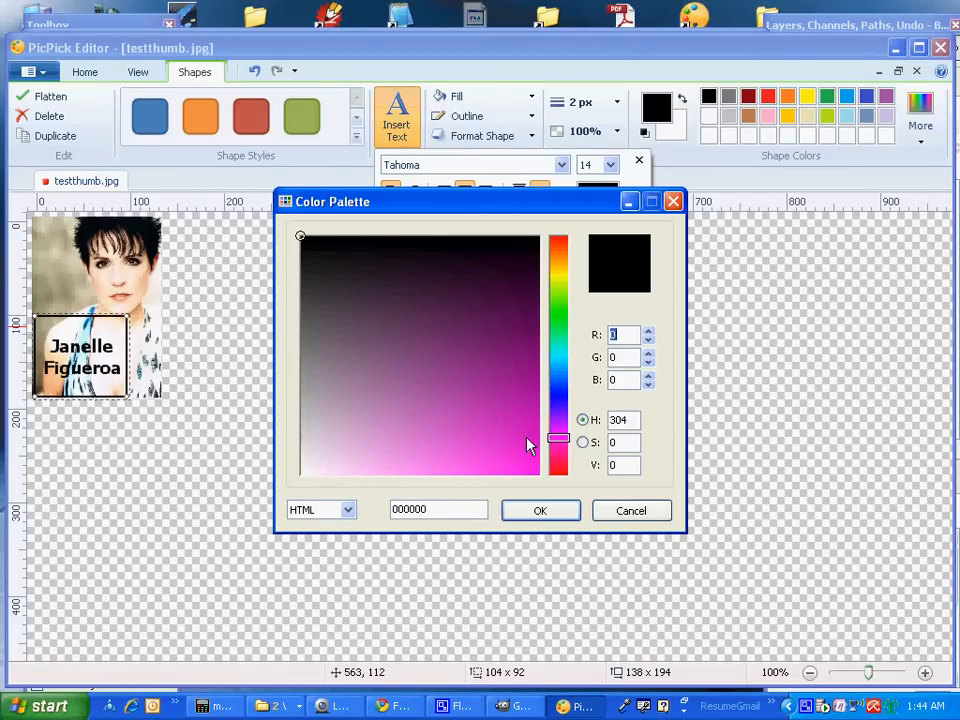
left_click(520, 437)
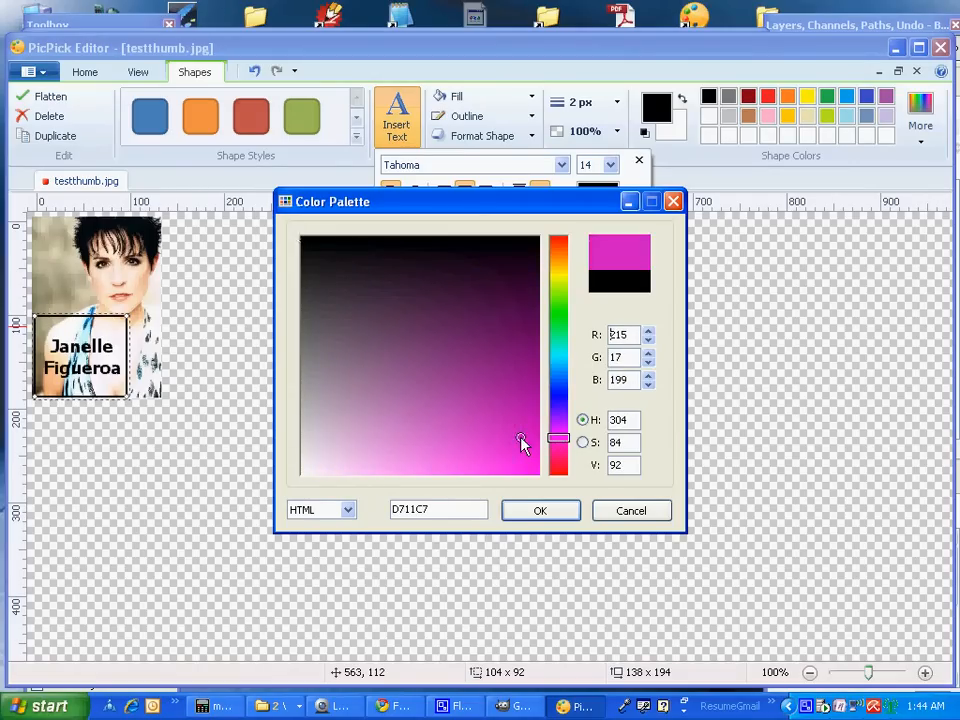
left_click(533, 514)
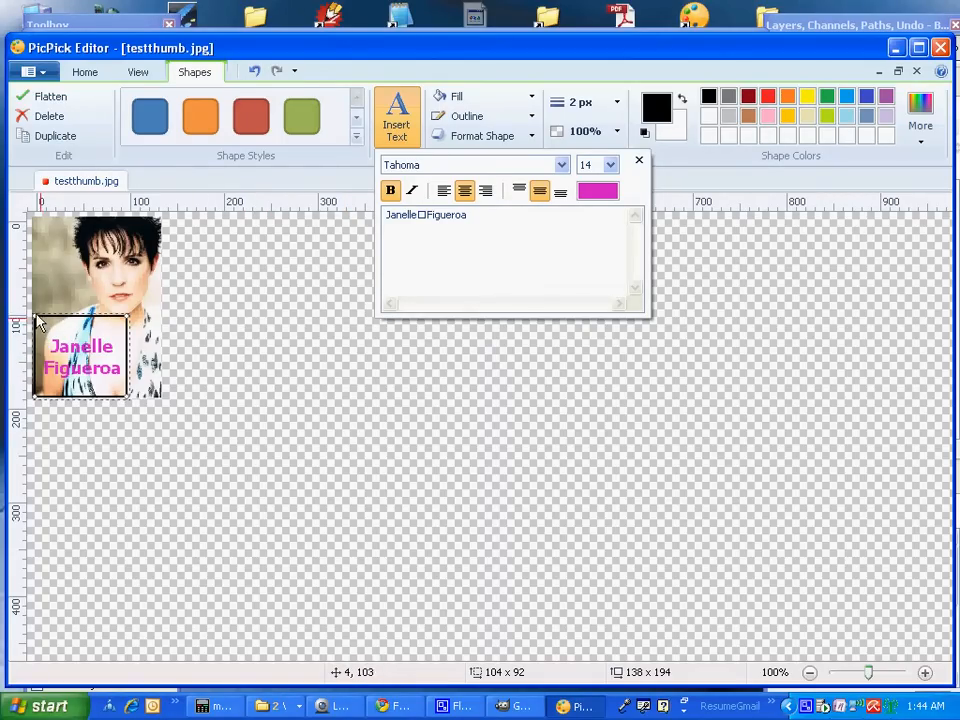
Shrink the caption box from its corners and finish editing the text
left_click_drag(37, 322, 50, 336)
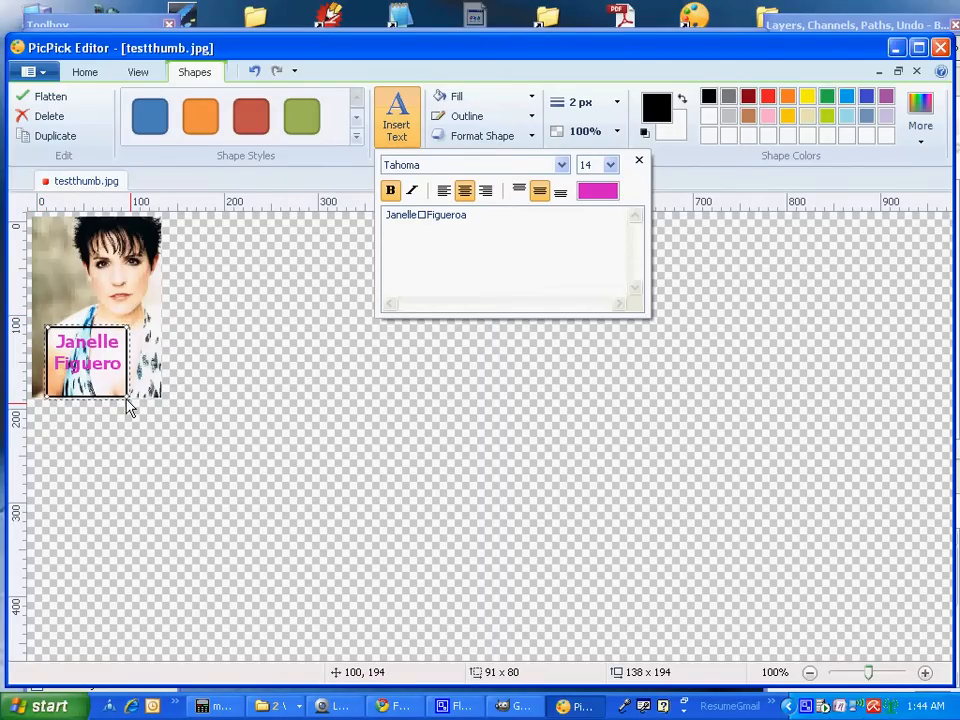
left_click_drag(129, 405, 86, 362)
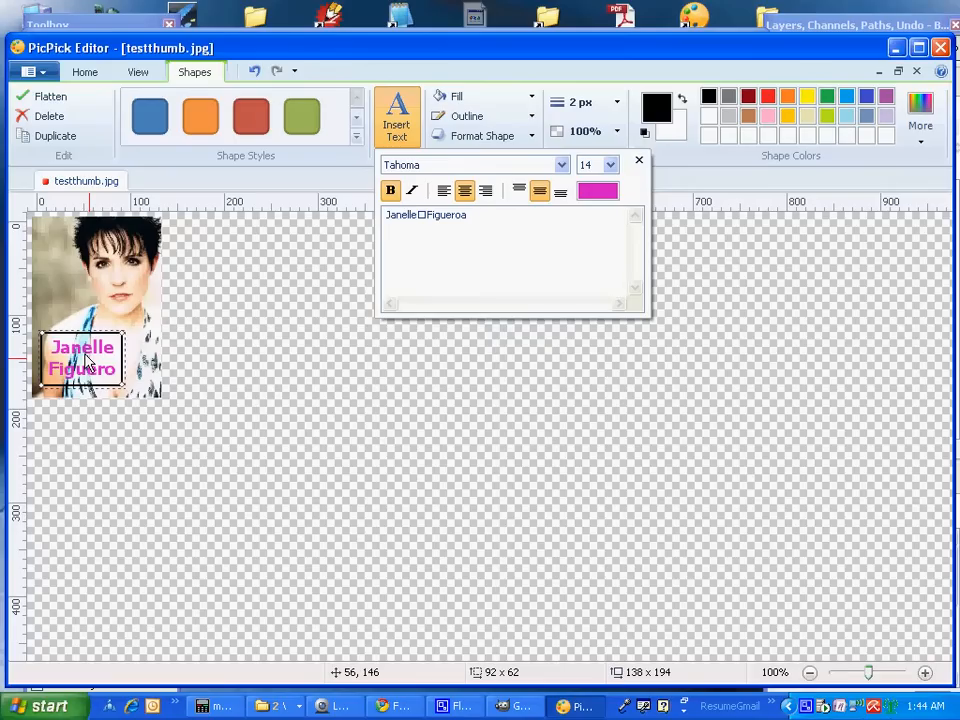
left_click(640, 161)
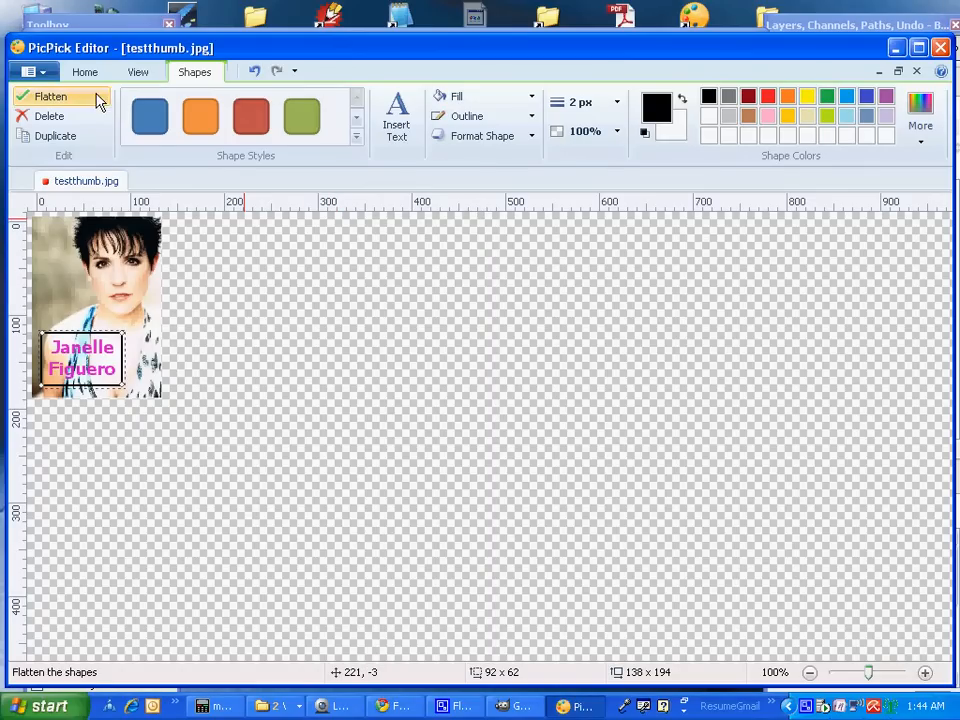
Start a Save As in JPG format, abandoning the initial PNG save
left_click(46, 76)
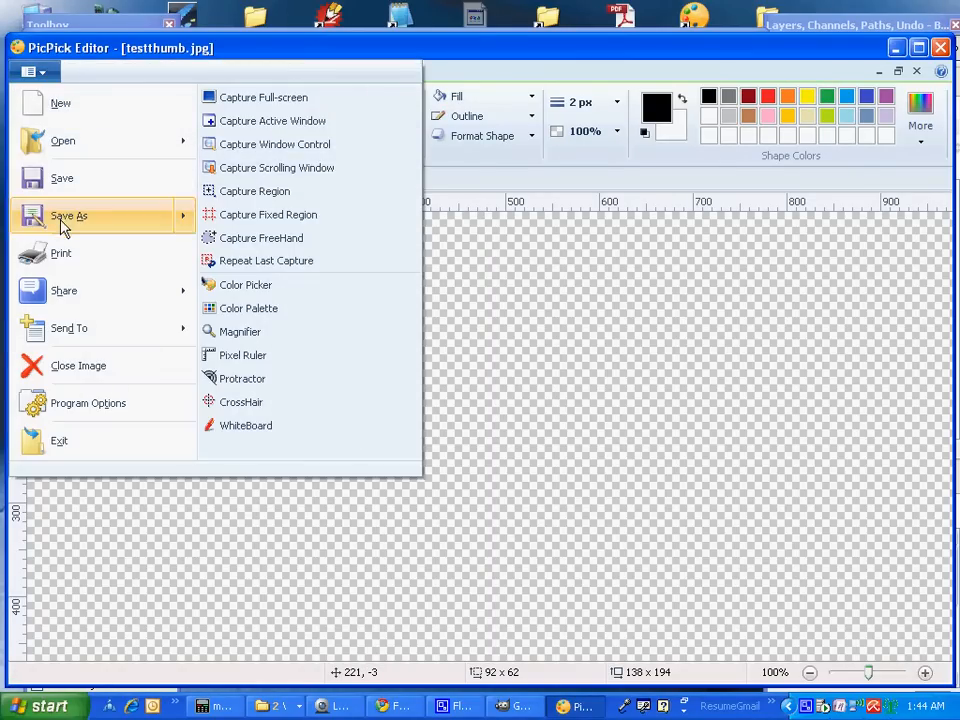
mouse_move(64, 222)
left_click(192, 219)
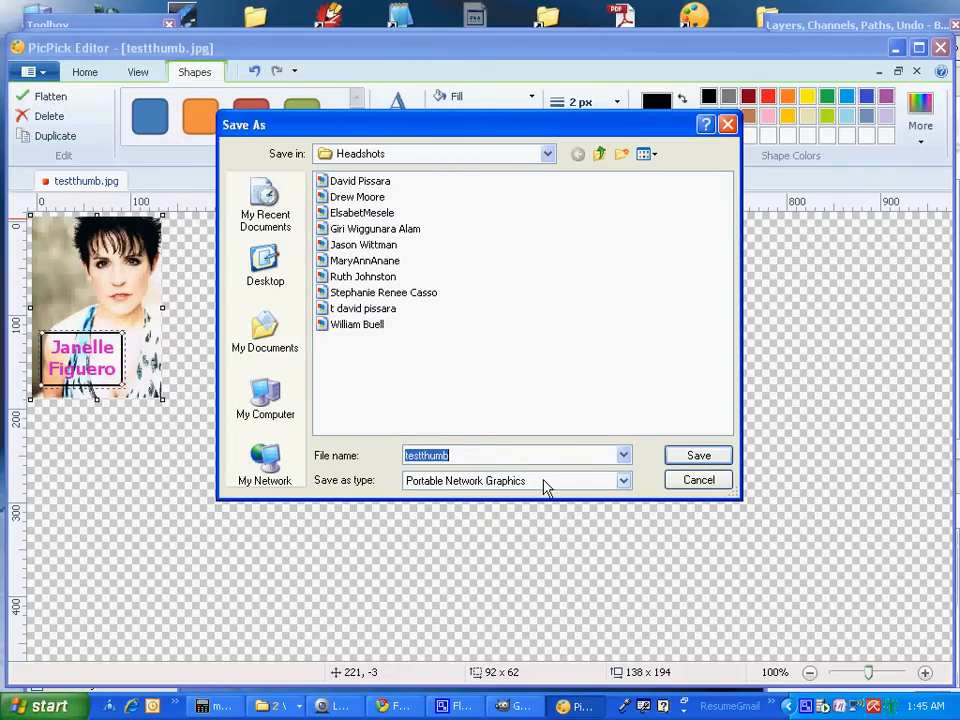
left_click(697, 482)
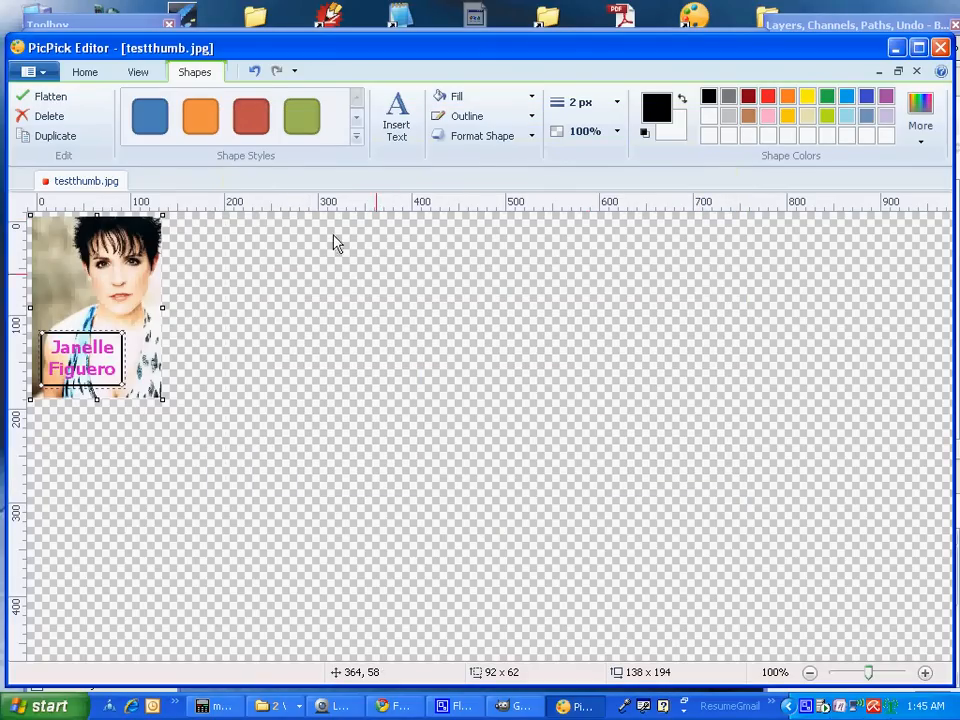
left_click(47, 72)
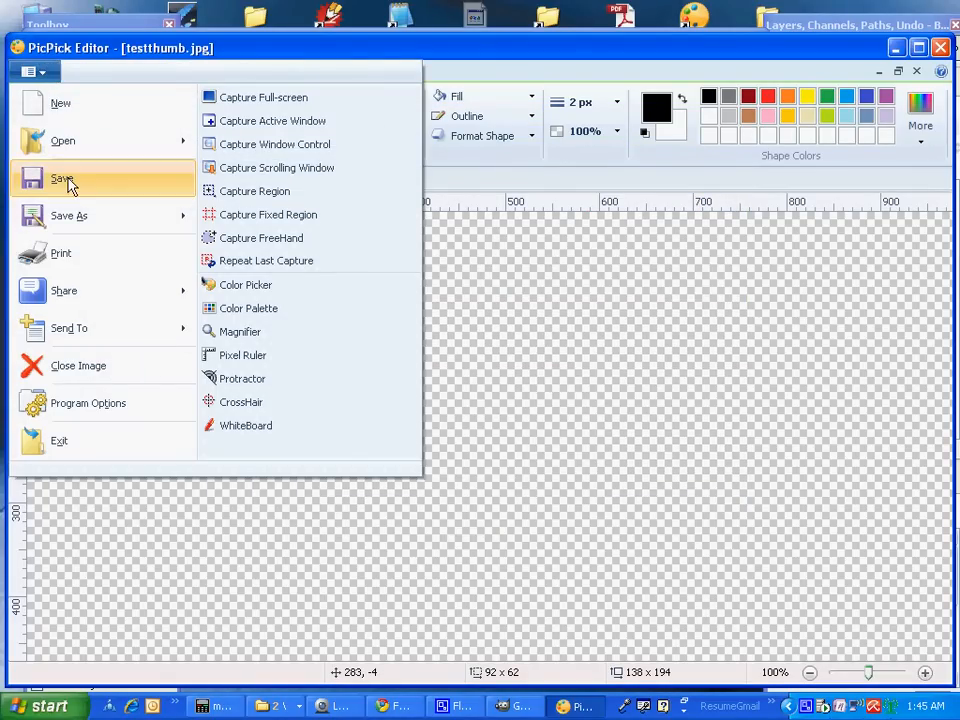
mouse_move(76, 221)
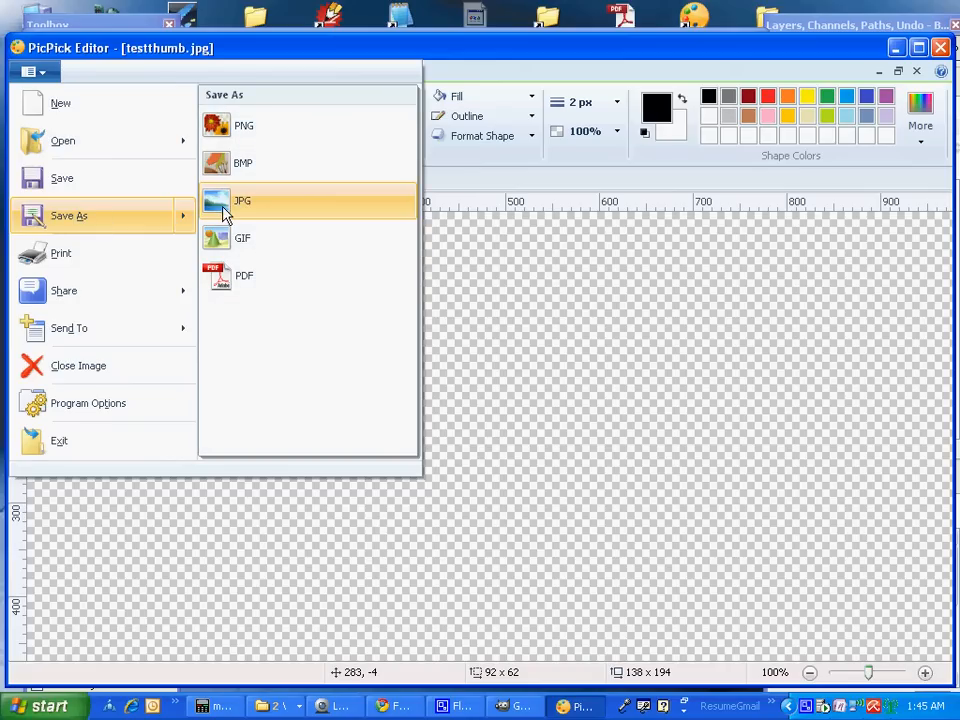
left_click(224, 209)
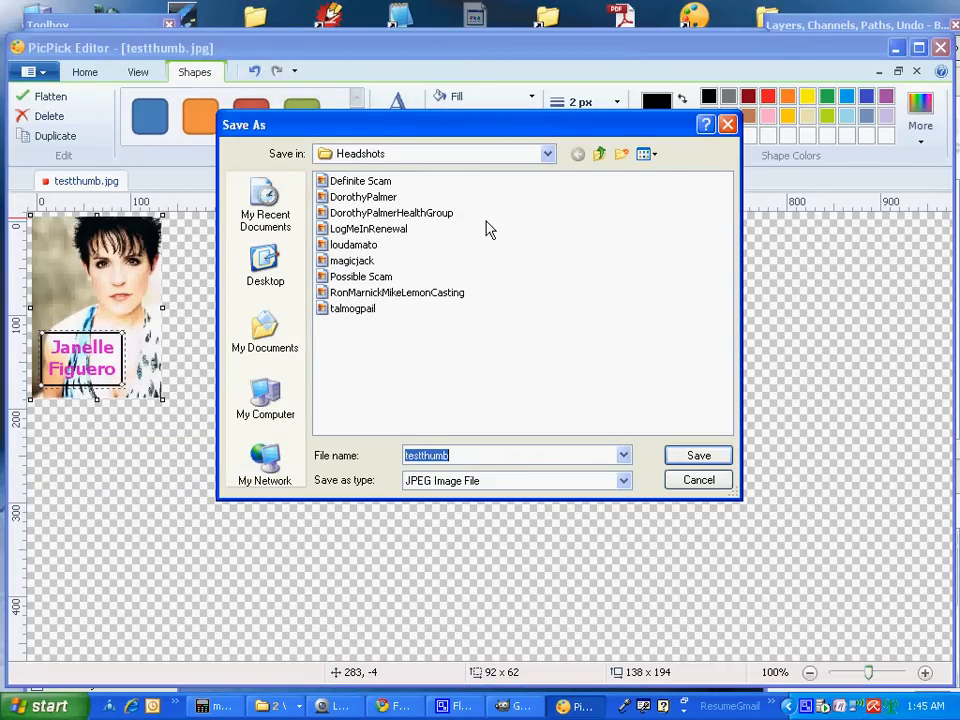
left_click(547, 156)
Save as testthumb in the applicant's folder under Today, replacing the existing file
left_click(547, 156)
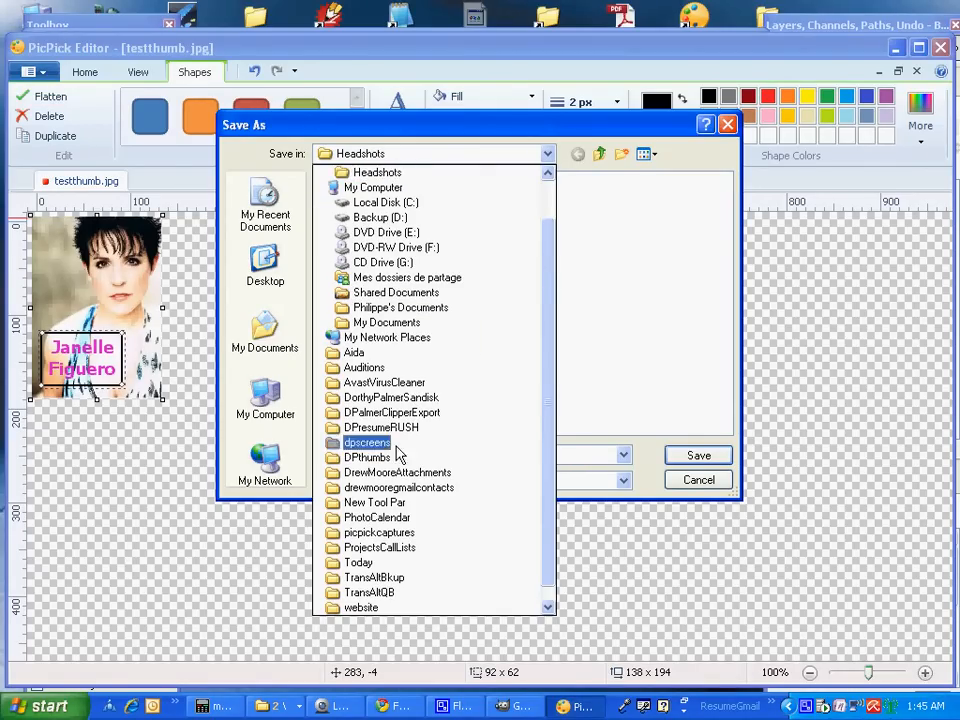
left_click(359, 563)
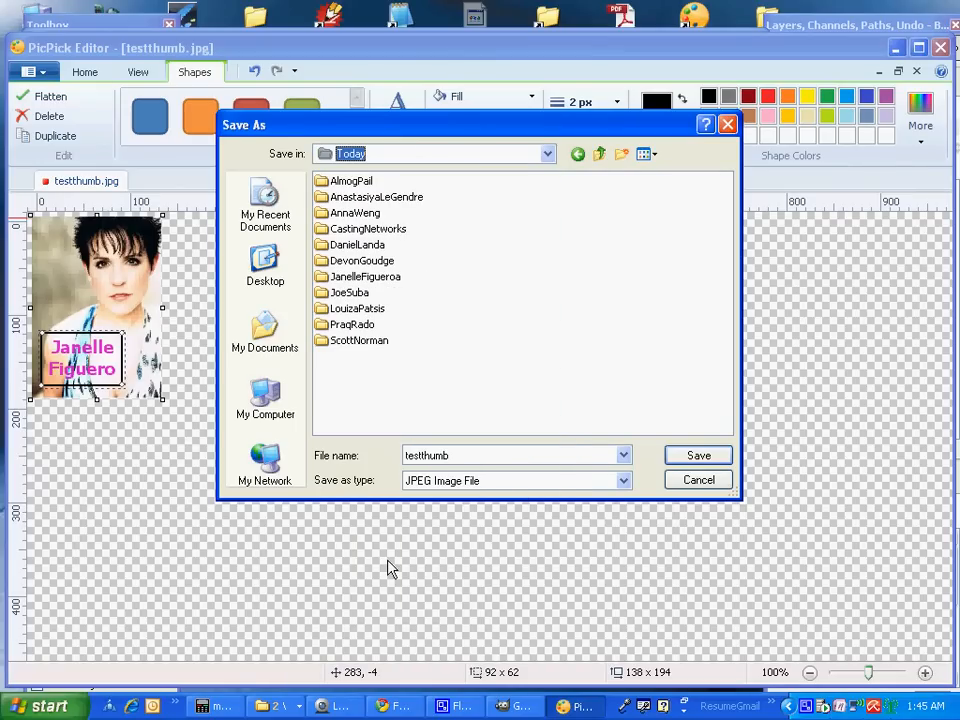
double_click(377, 280)
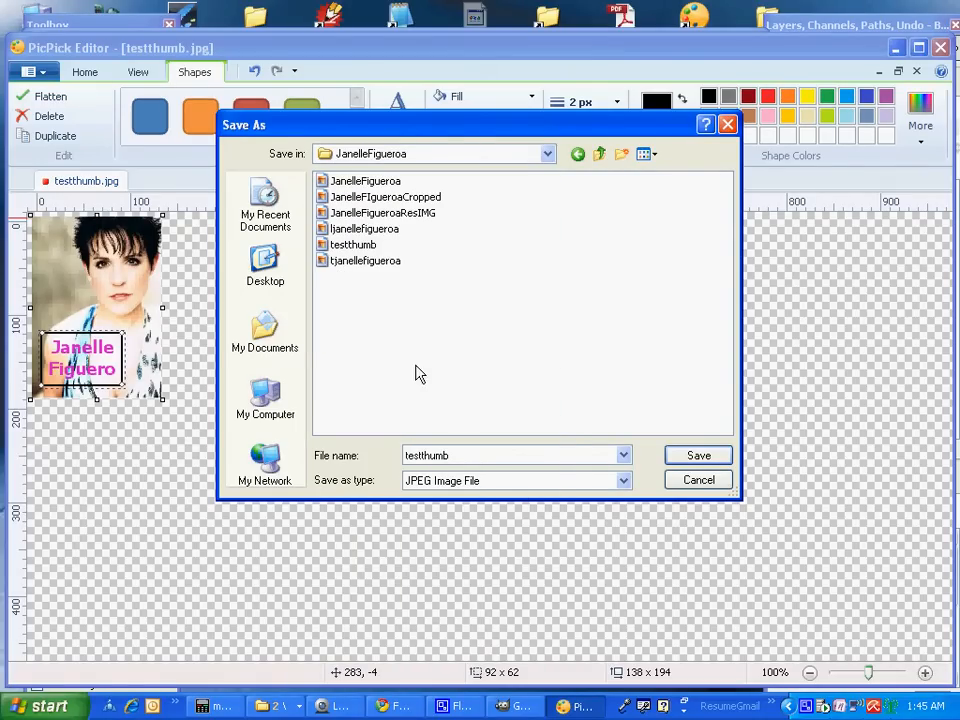
left_click(700, 456)
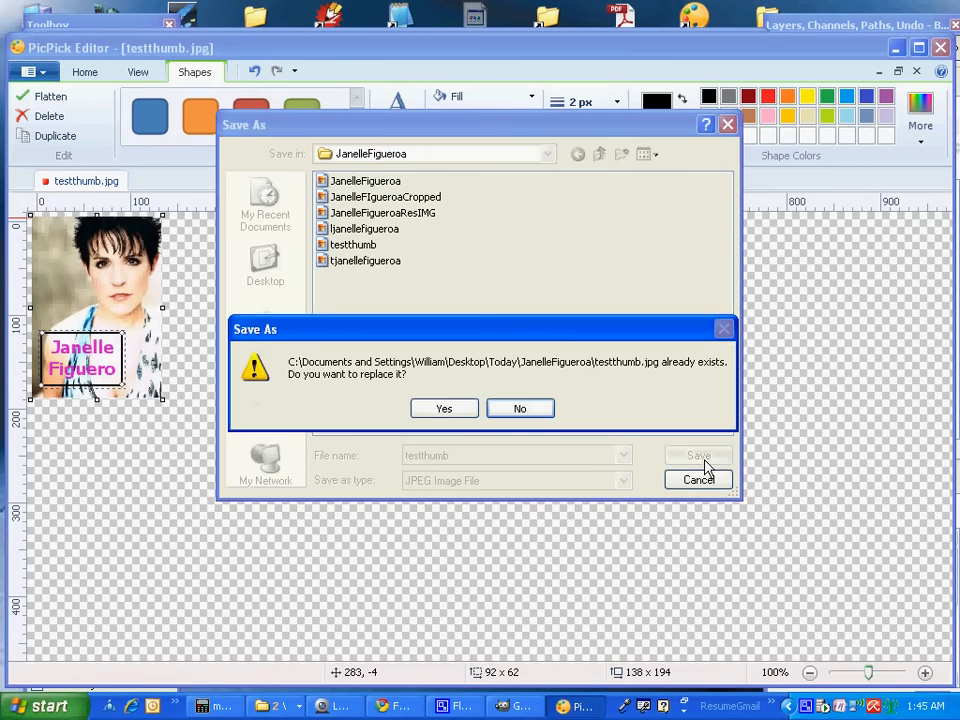
left_click(444, 409)
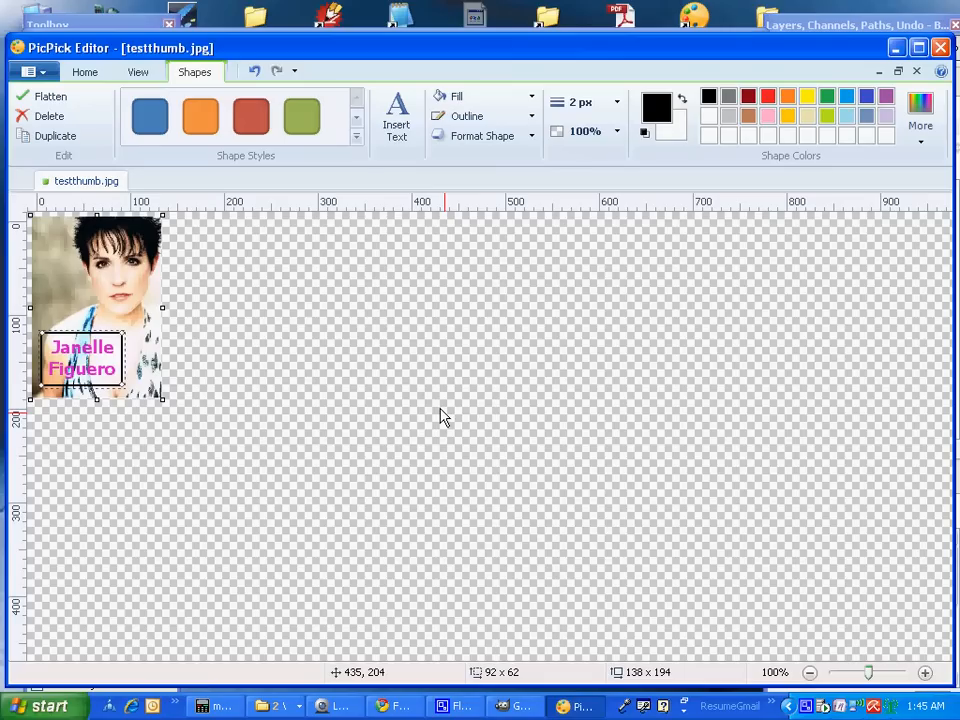
Deselect the caption box and close PicPick
left_click(243, 400)
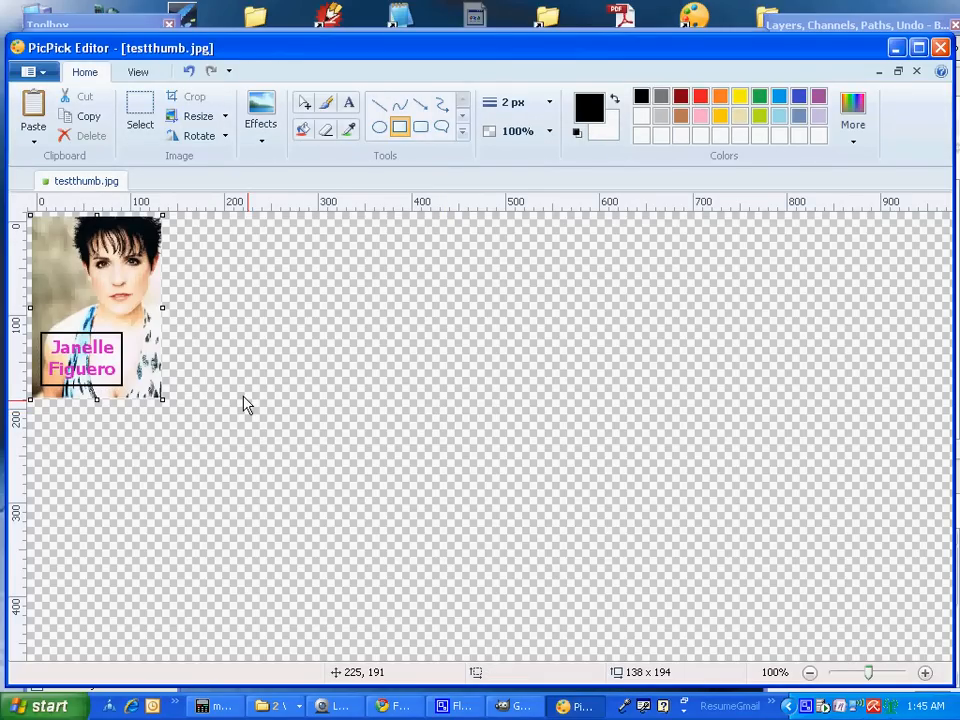
left_click(943, 50)
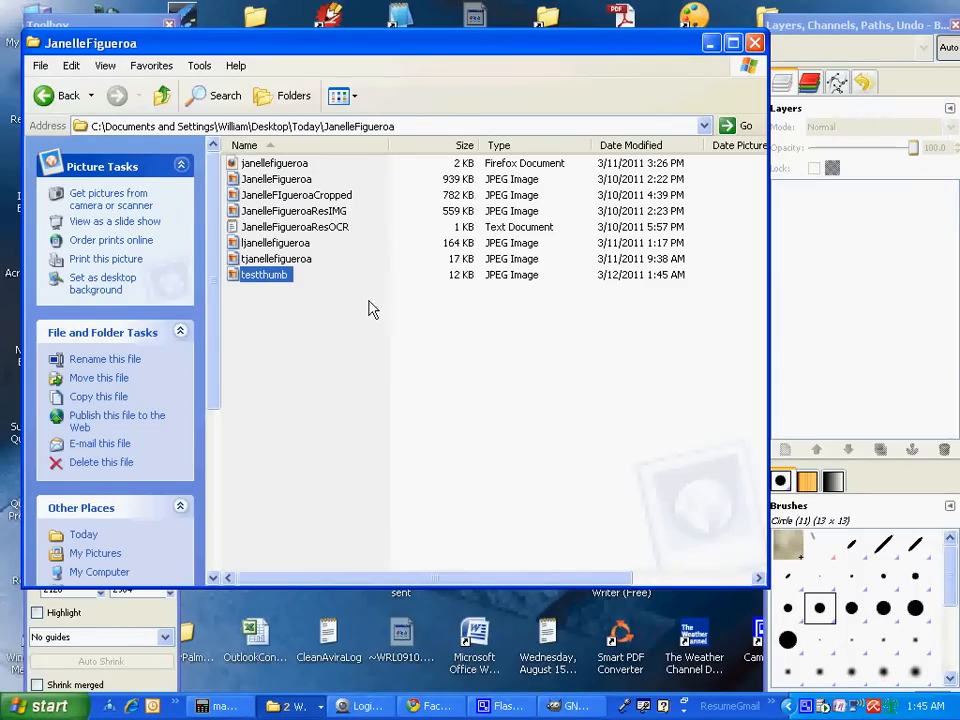
right_click(257, 279)
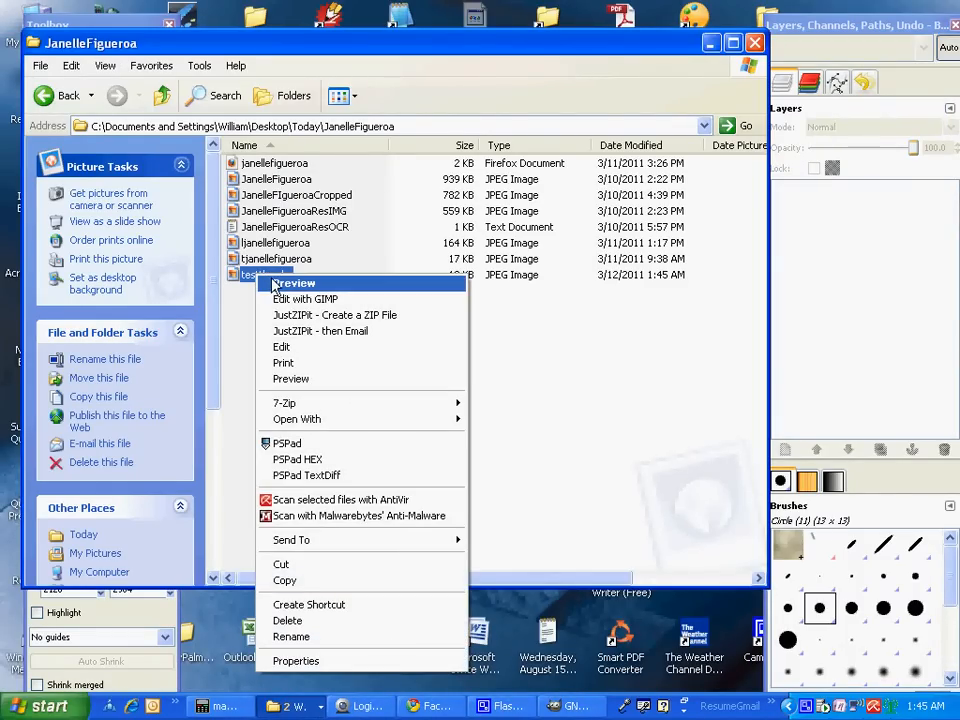
left_click(276, 285)
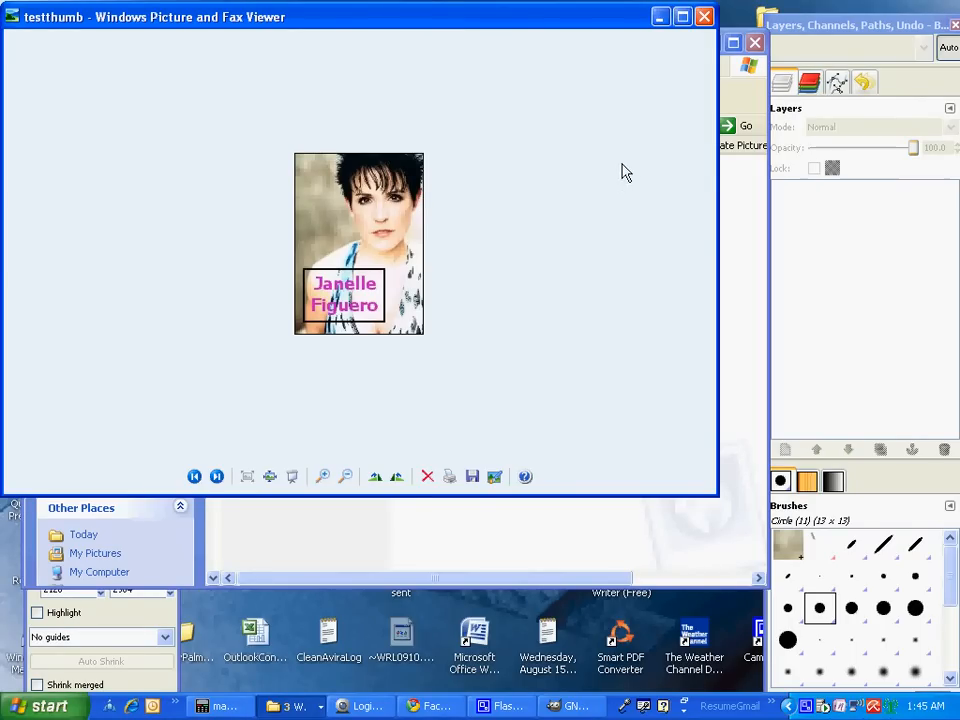
left_click(705, 17)
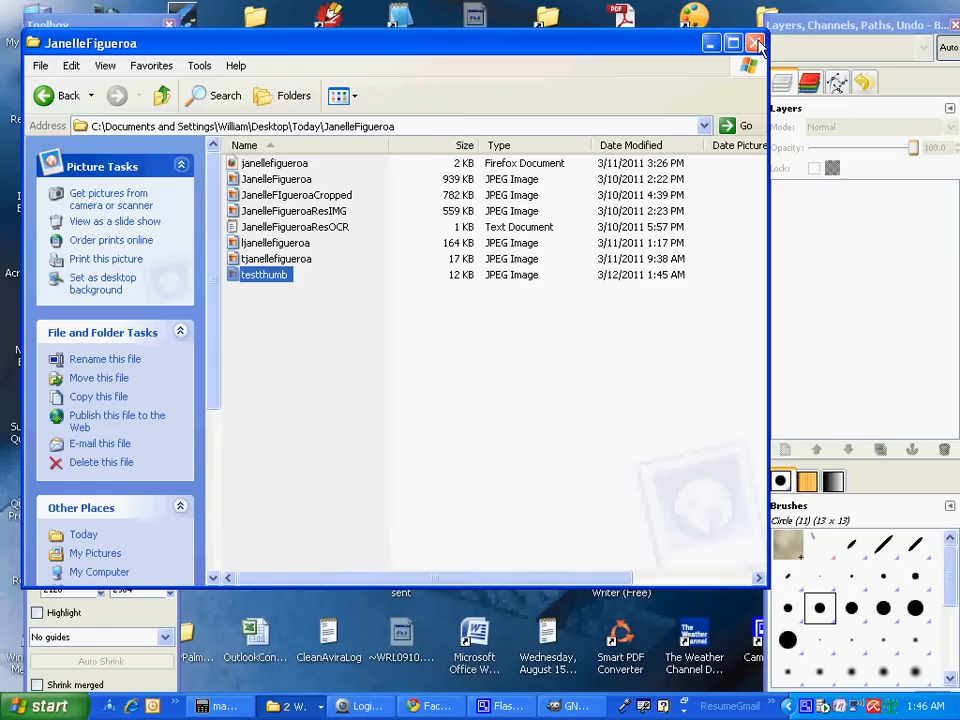
Close Explorer and GIMP, then bring up CamStudio's stop menu from the tray icon
left_click(758, 44)
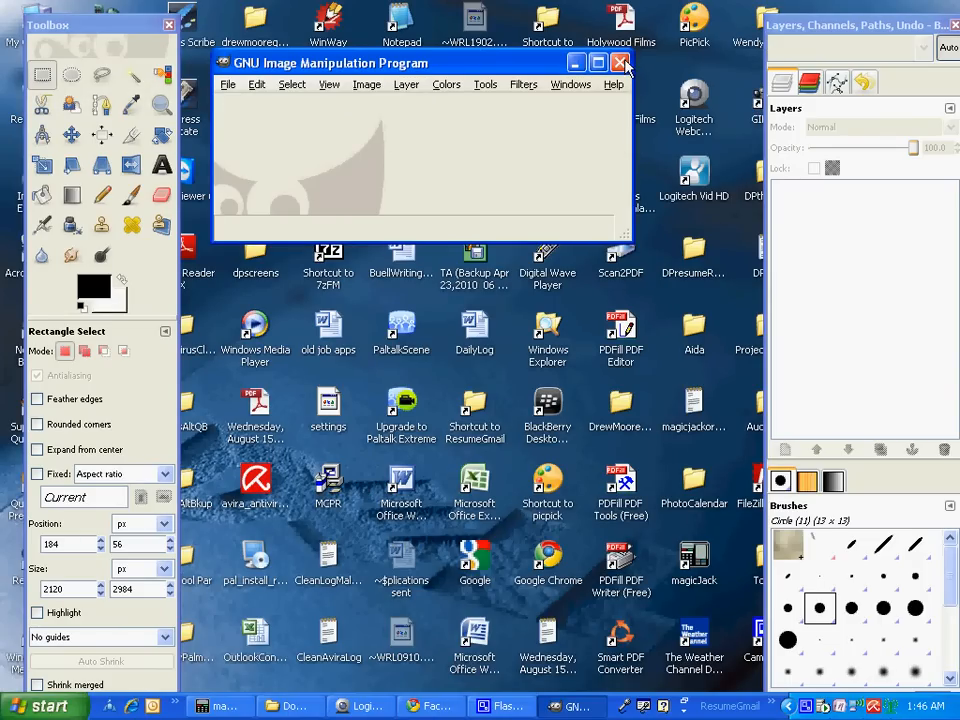
left_click(621, 64)
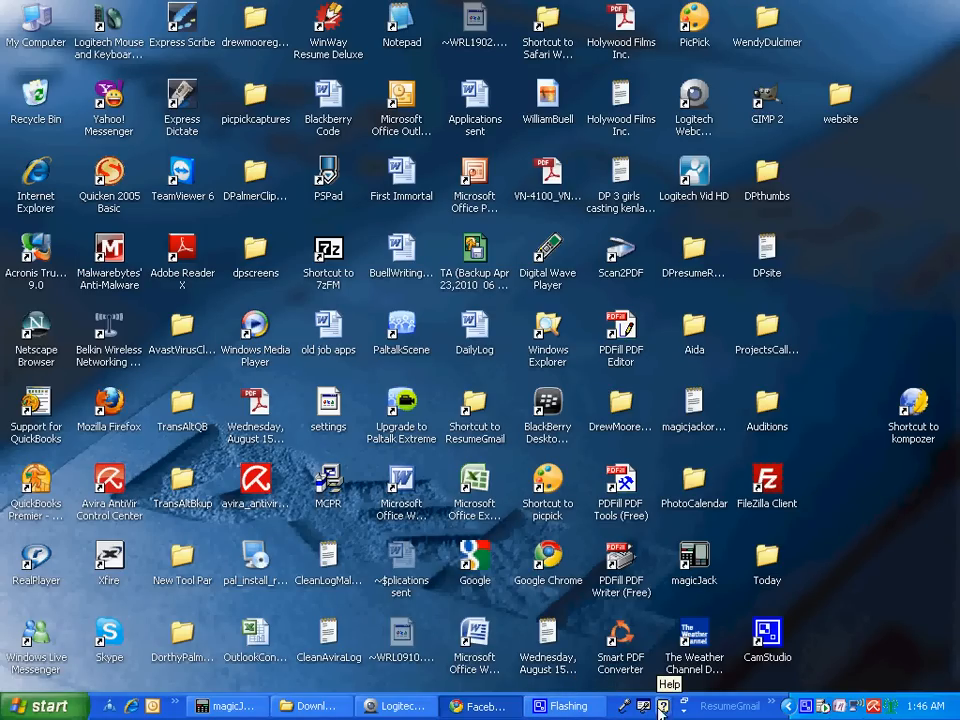
right_click(806, 709)
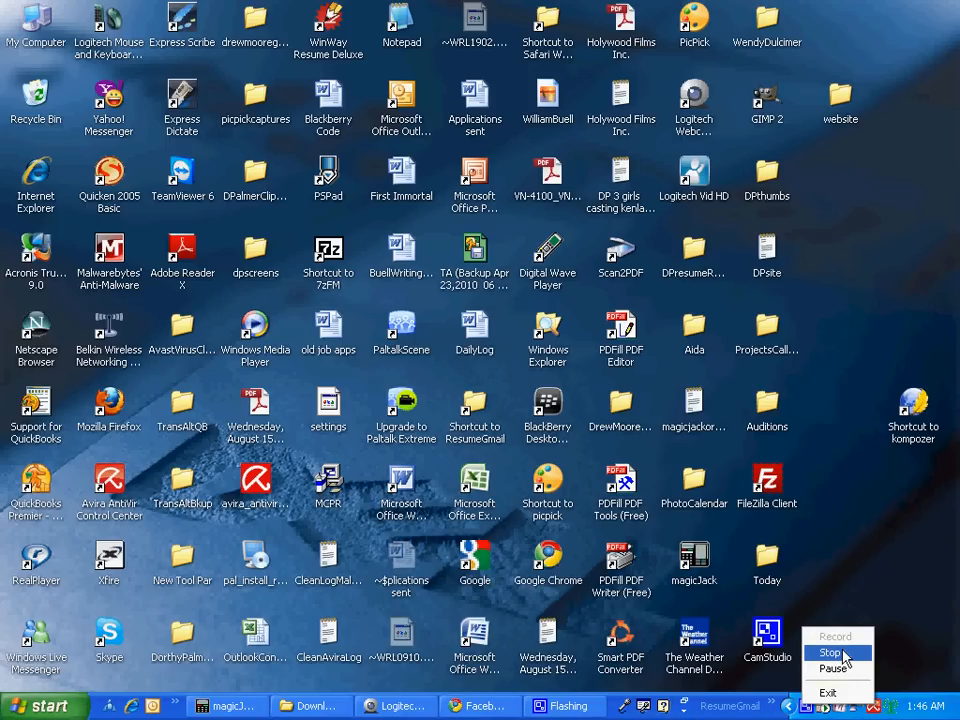